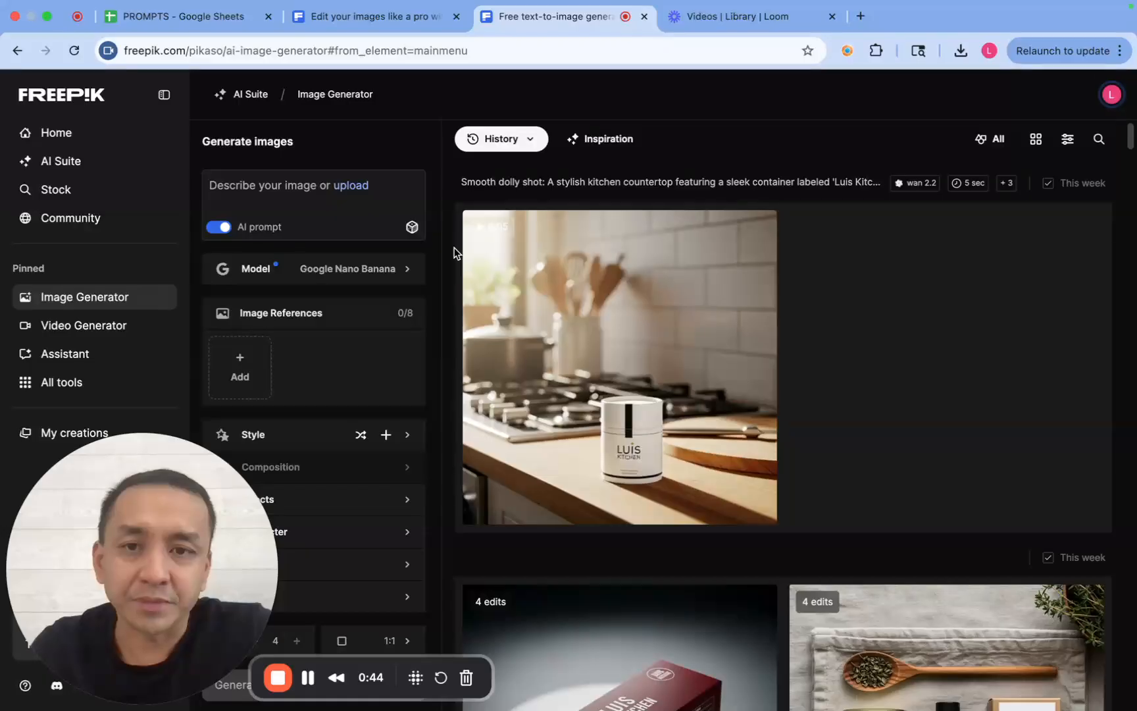
scroll(454, 248, "down", 3)
scroll(455, 248, "up", 3)
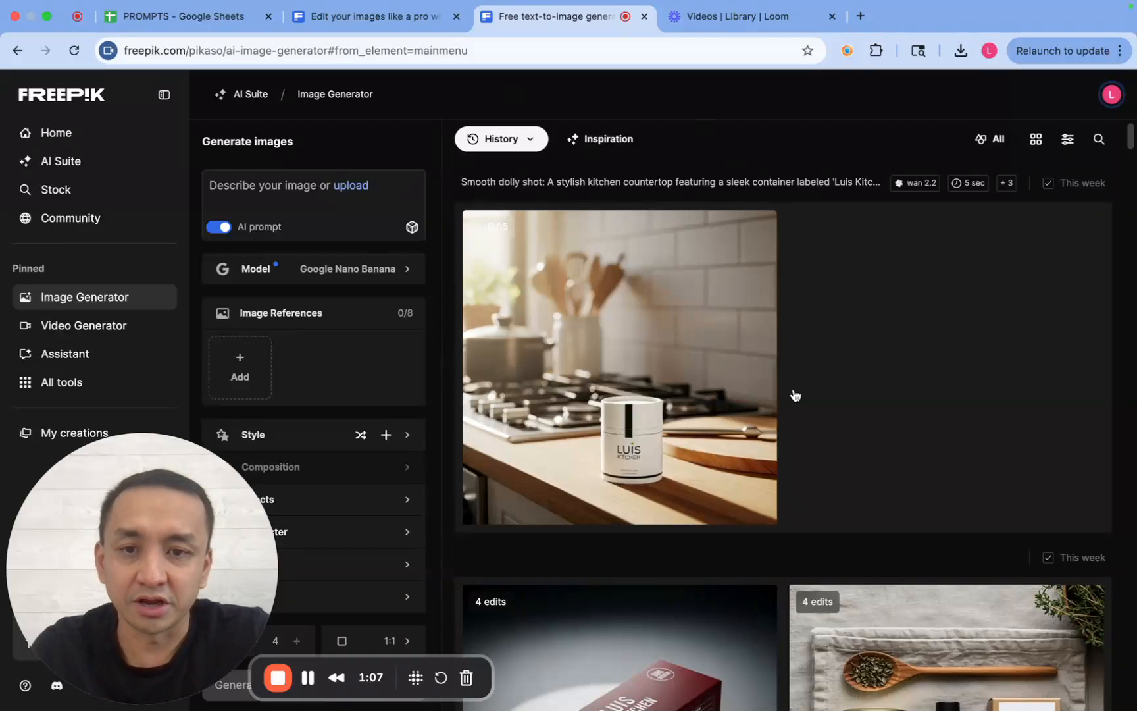
- Copy the prompt of the high-fashion beauty editorial image from the community page and paste it into the image generator's prompt
left_click(335, 20)
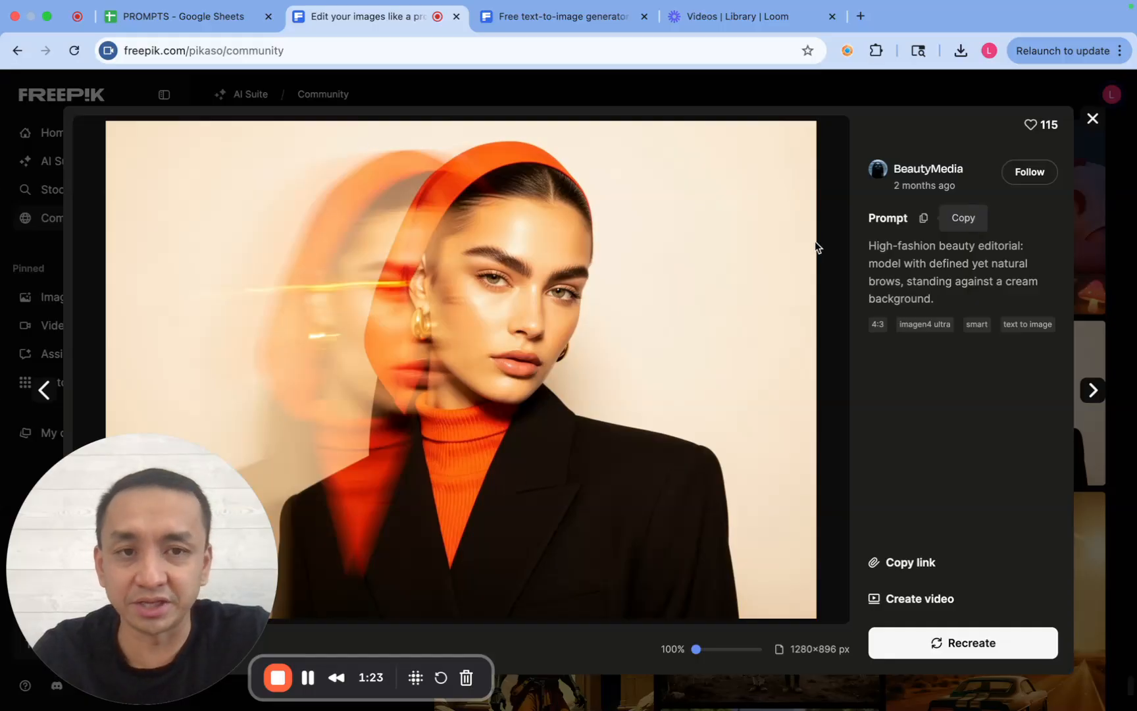
left_click(925, 220)
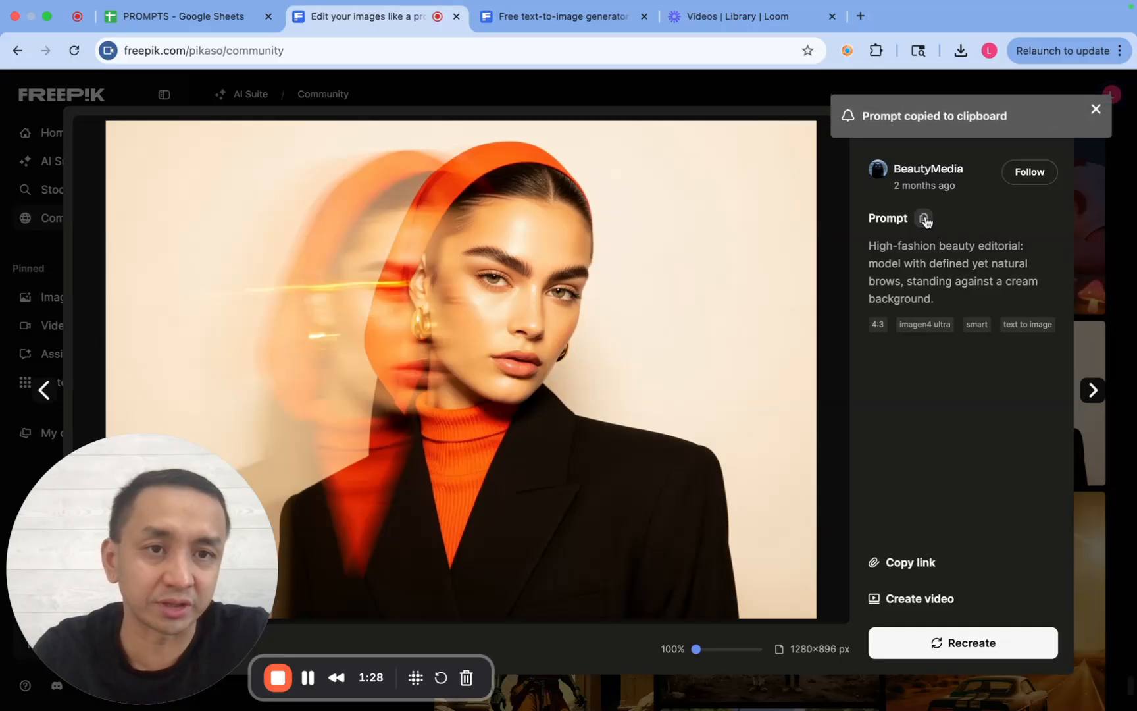
left_click(565, 23)
left_click(270, 186)
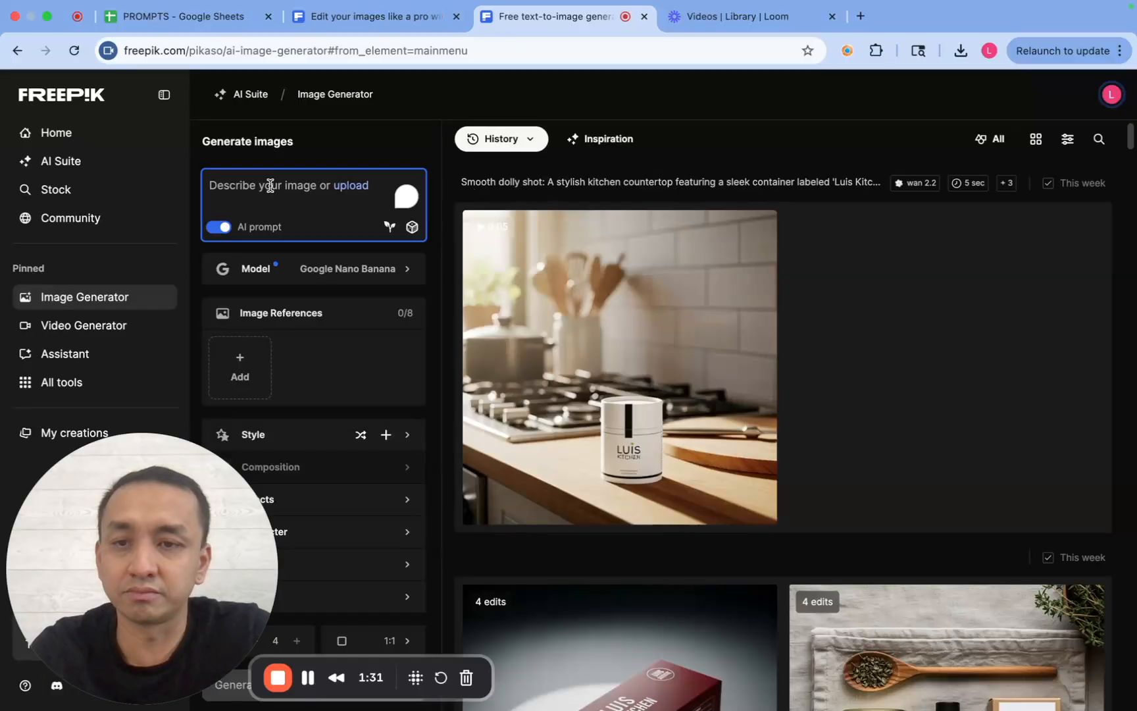
key("super+v")
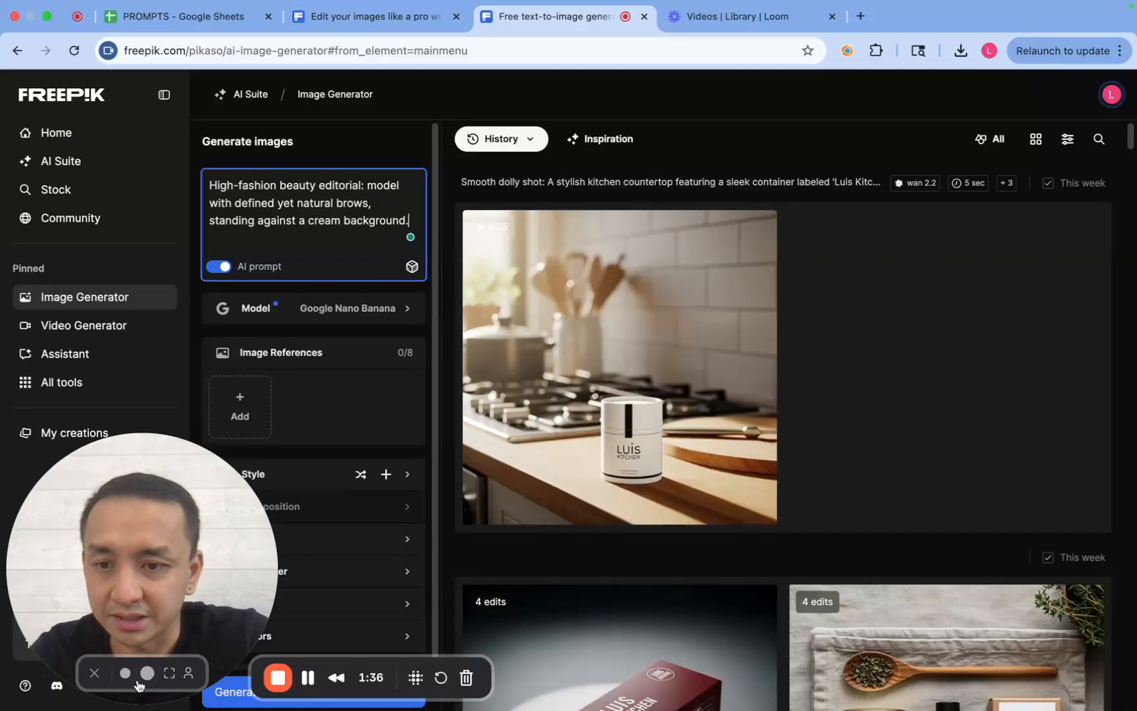
left_click(143, 672)
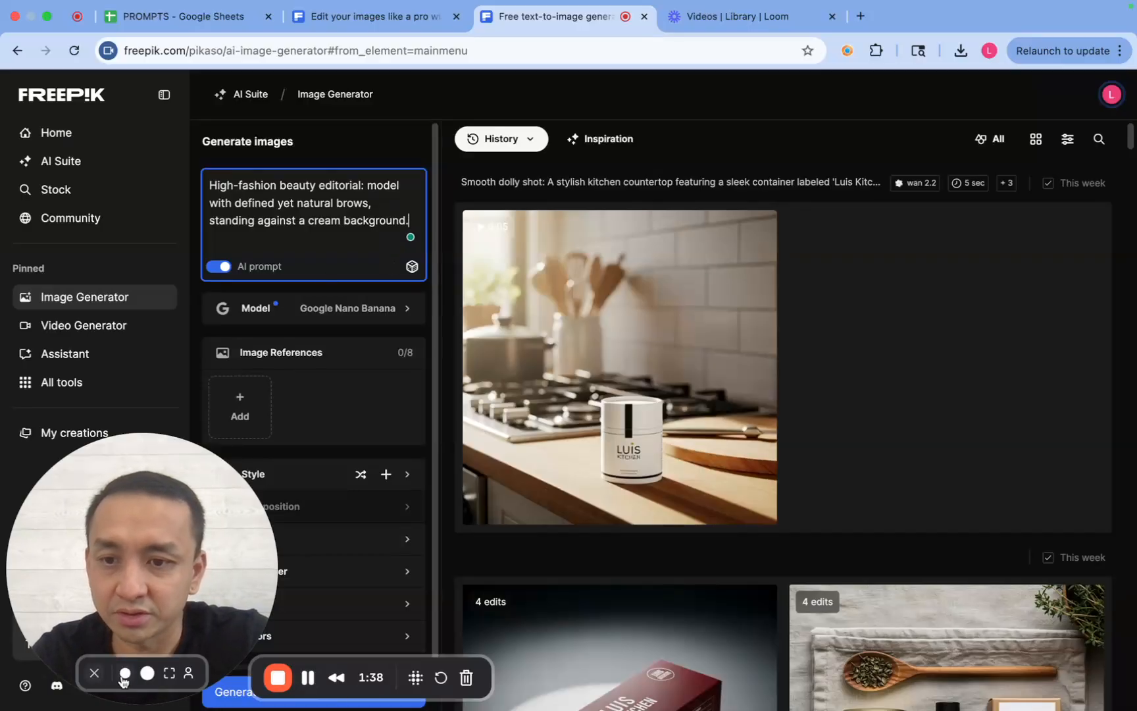
left_click(124, 673)
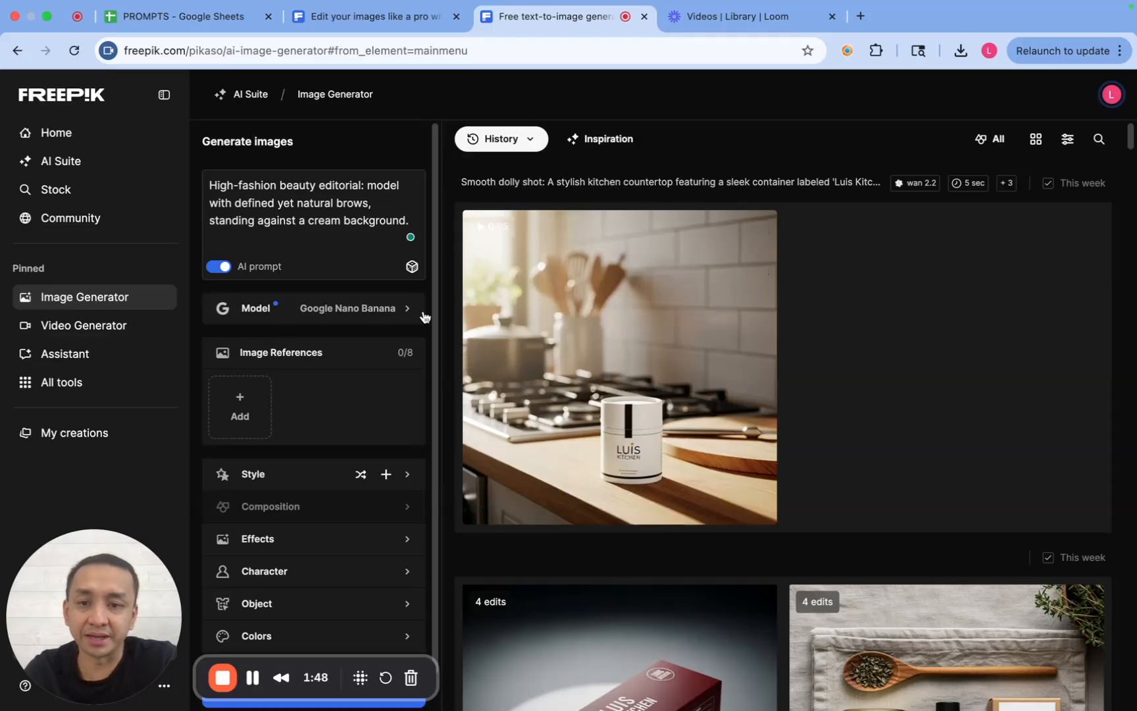
- Choose Google Nano Banana as the image generation model and check the original community image again
left_click(338, 311)
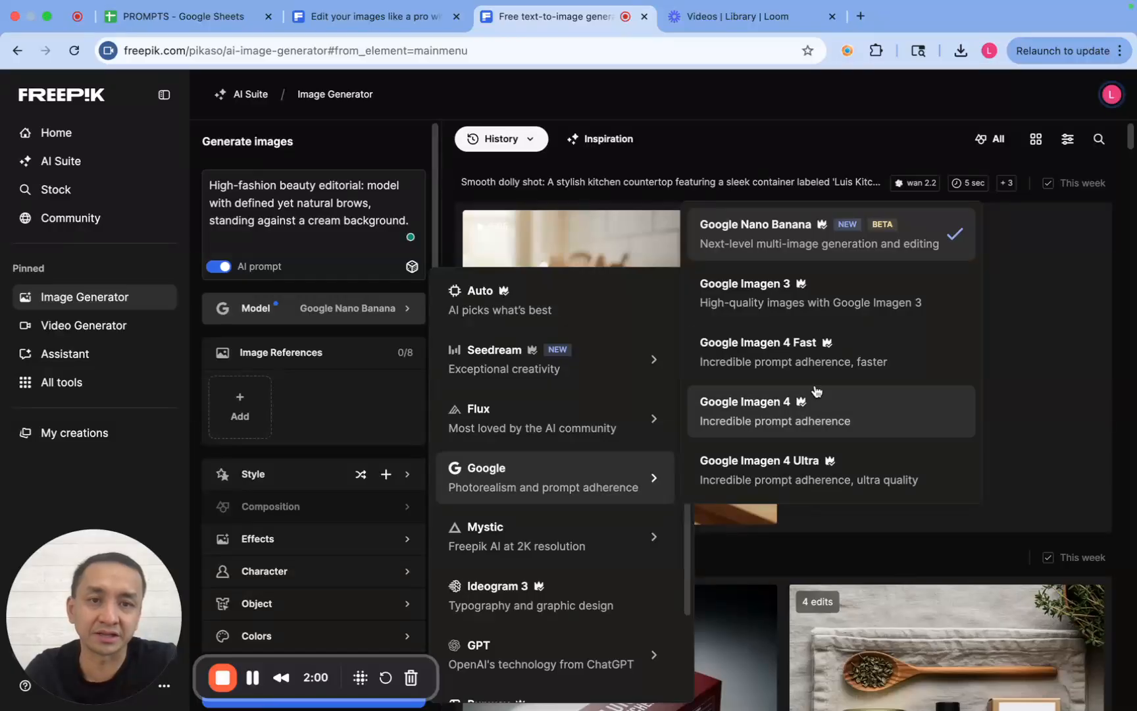
left_click(815, 237)
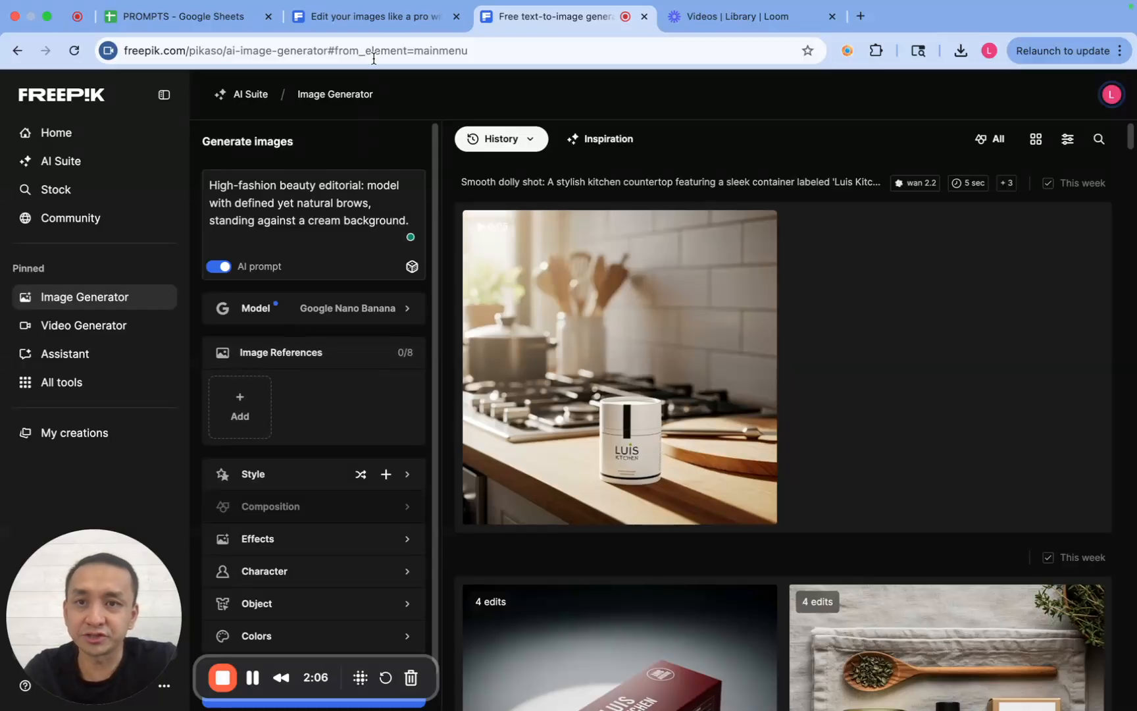
left_click(366, 17)
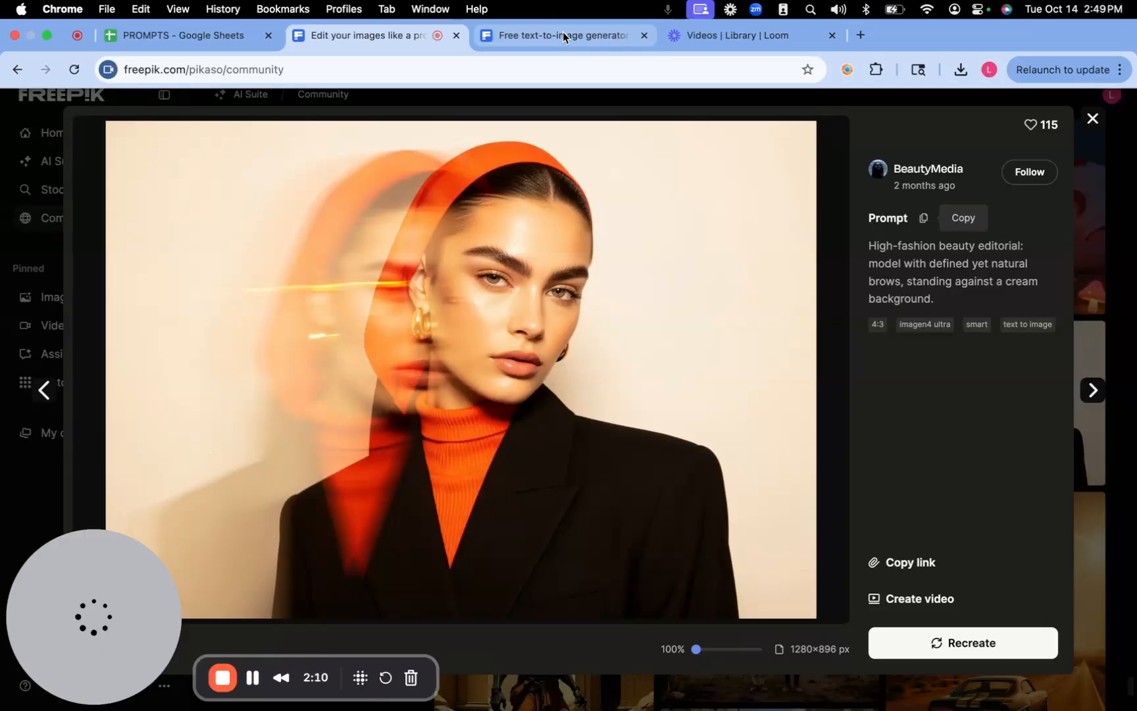
left_click(563, 32)
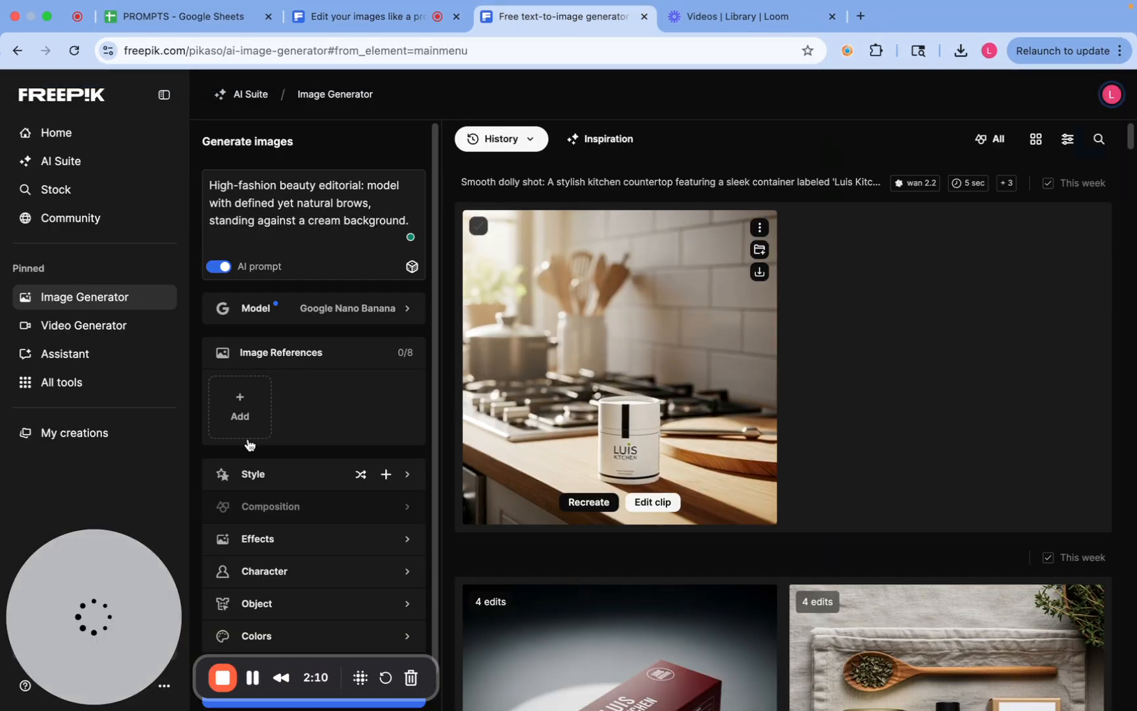
left_click(240, 405)
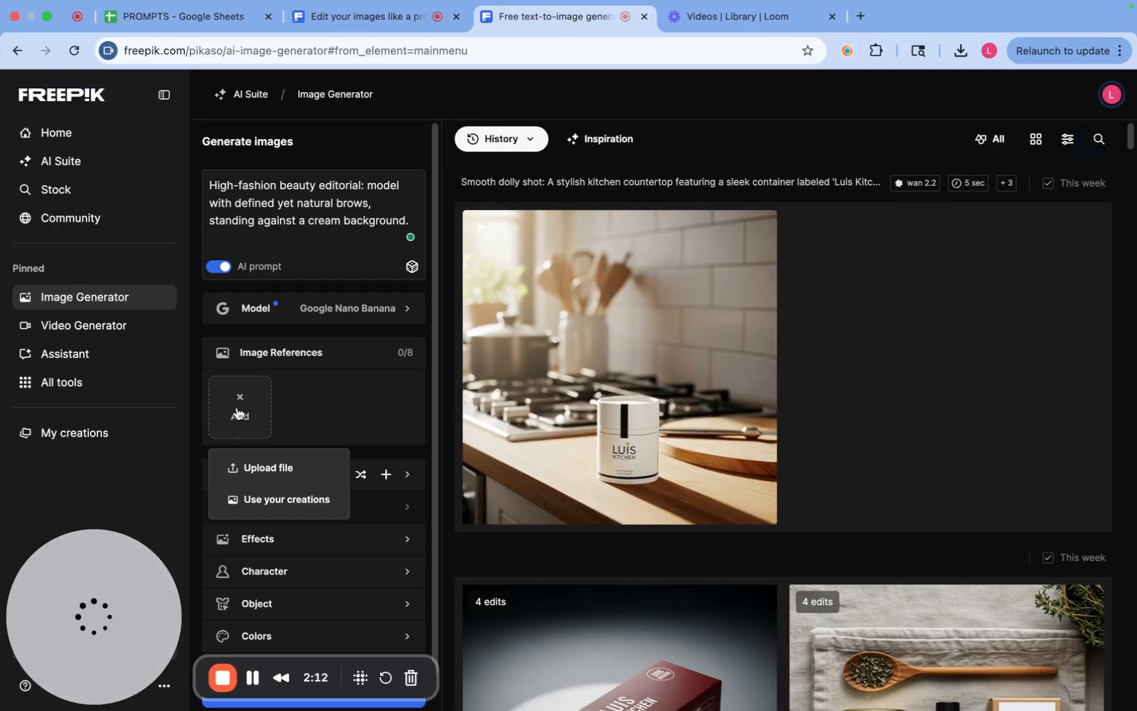
left_click(266, 469)
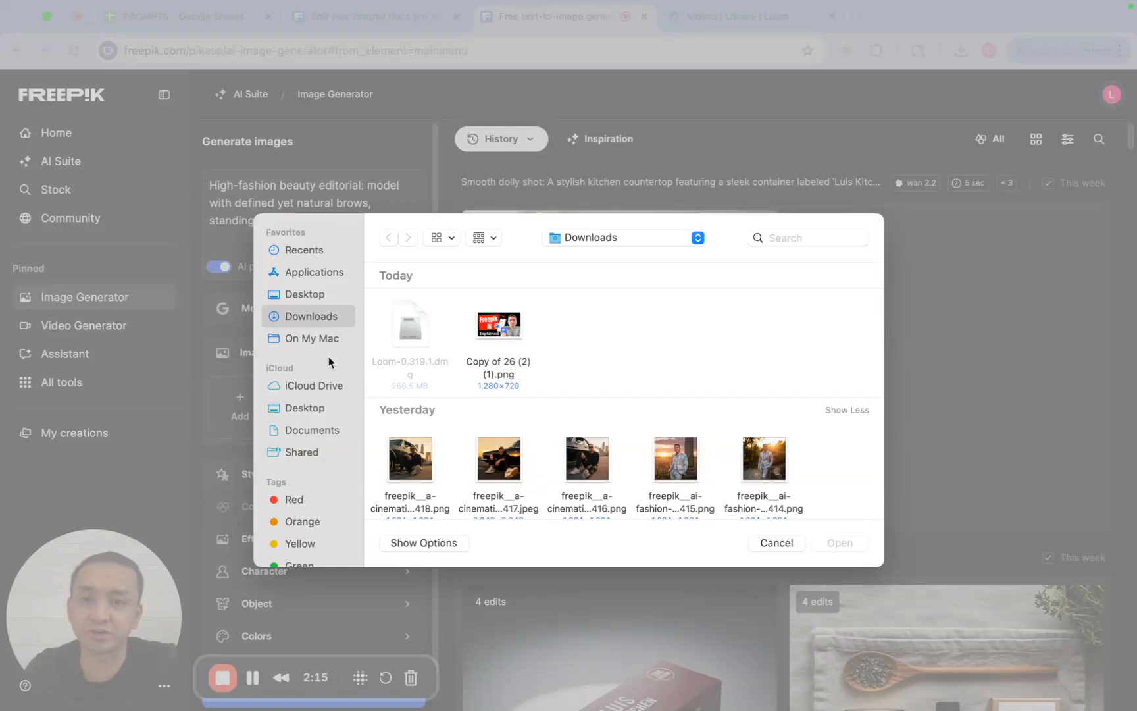
left_click(308, 294)
scroll(571, 378, "down", 3)
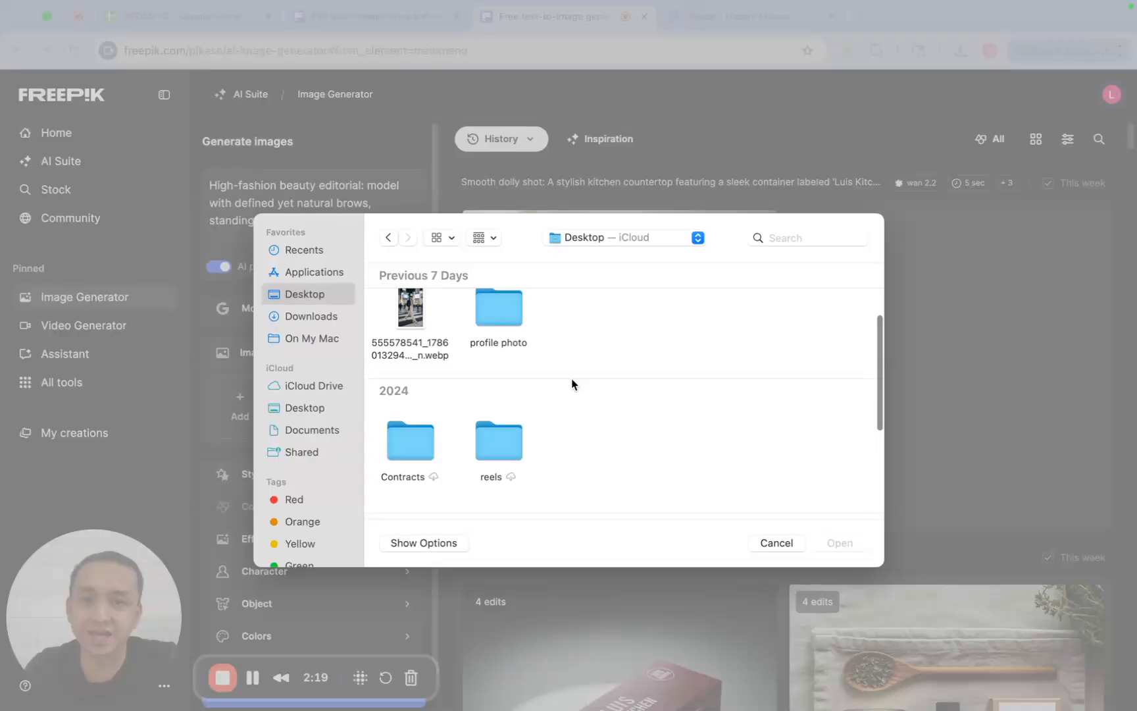
scroll(571, 378, "up", 2)
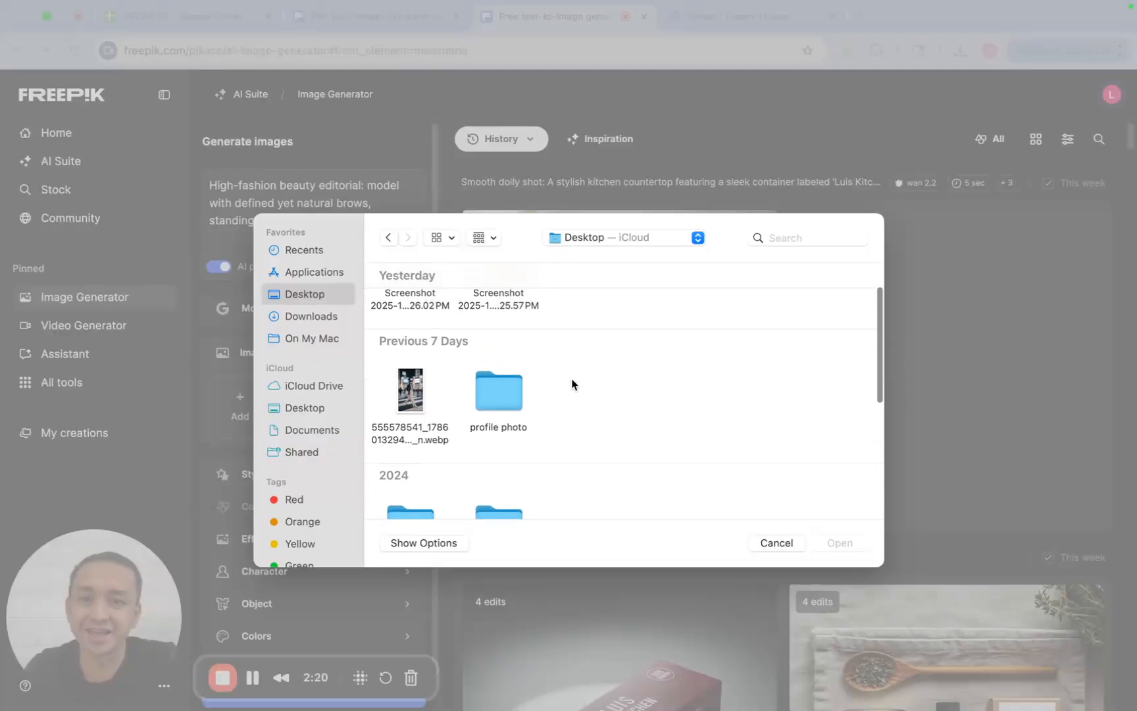
double_click(502, 397)
left_click(495, 328)
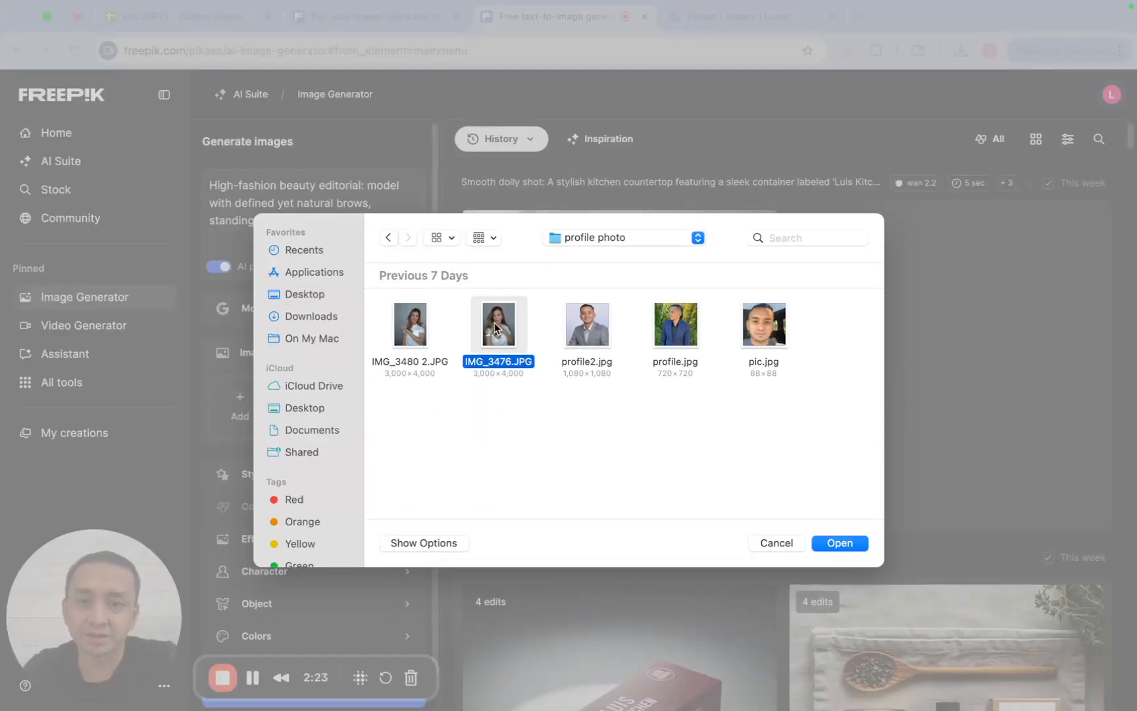
left_click(419, 327, "super")
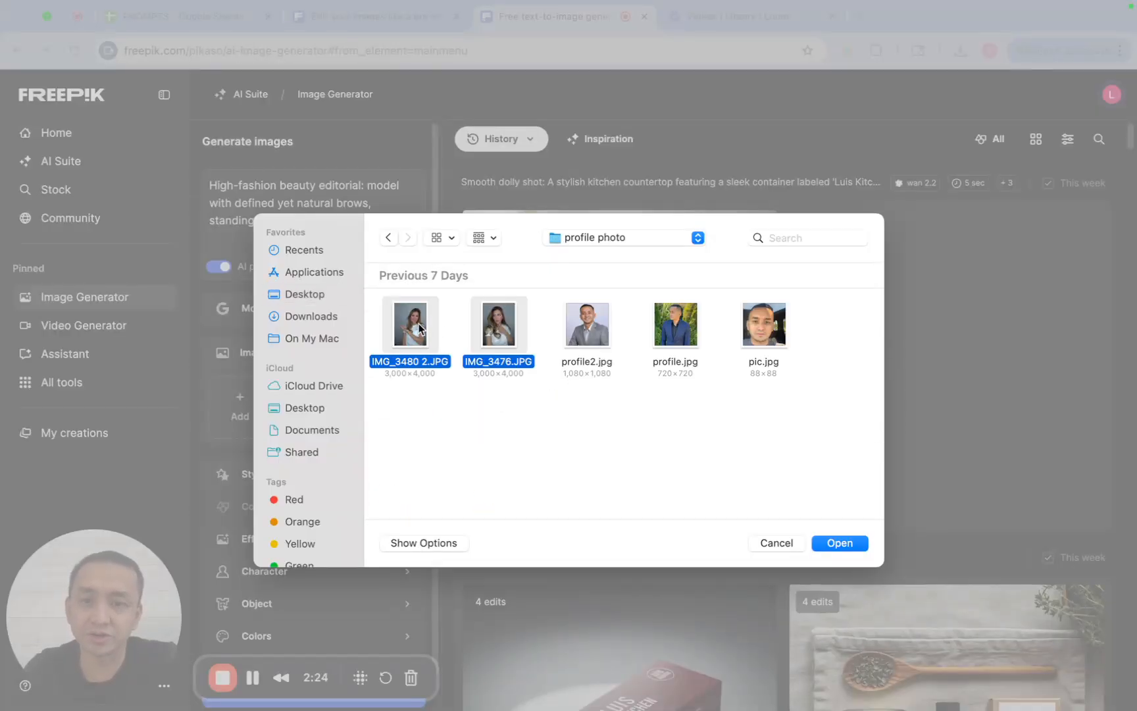
left_click(841, 543)
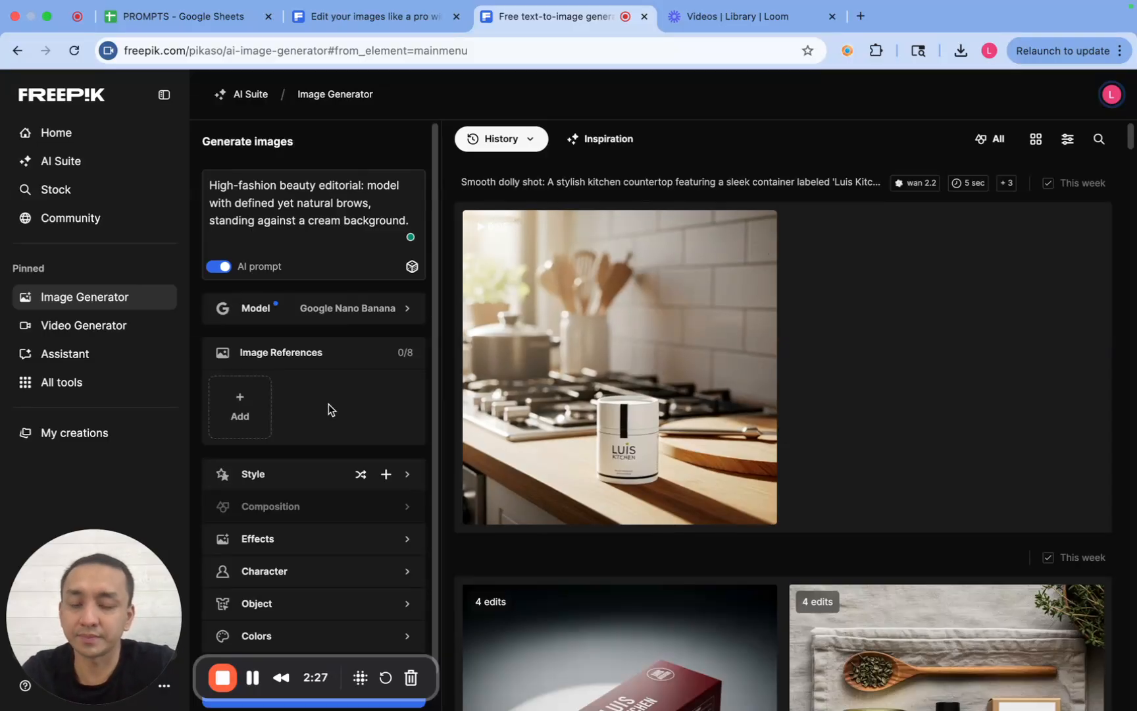
- Generate the images from the fashion editorial prompt and the two reference photos
scroll(330, 403, "down", 1)
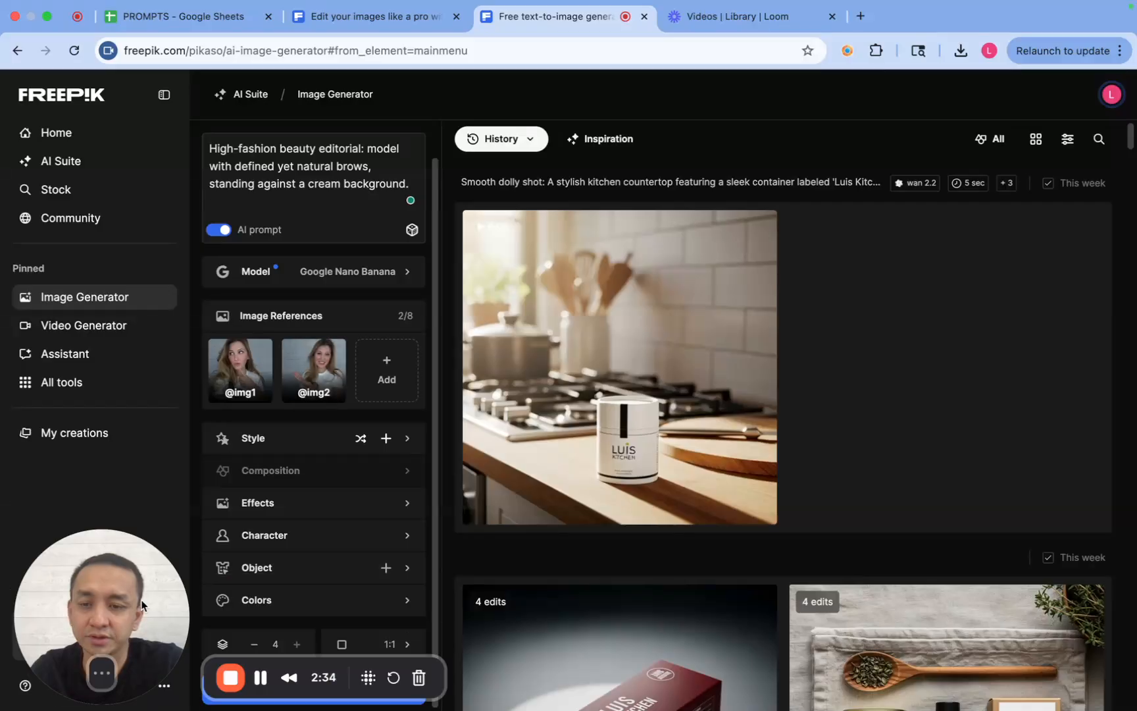
left_click_drag(116, 560, 747, 554)
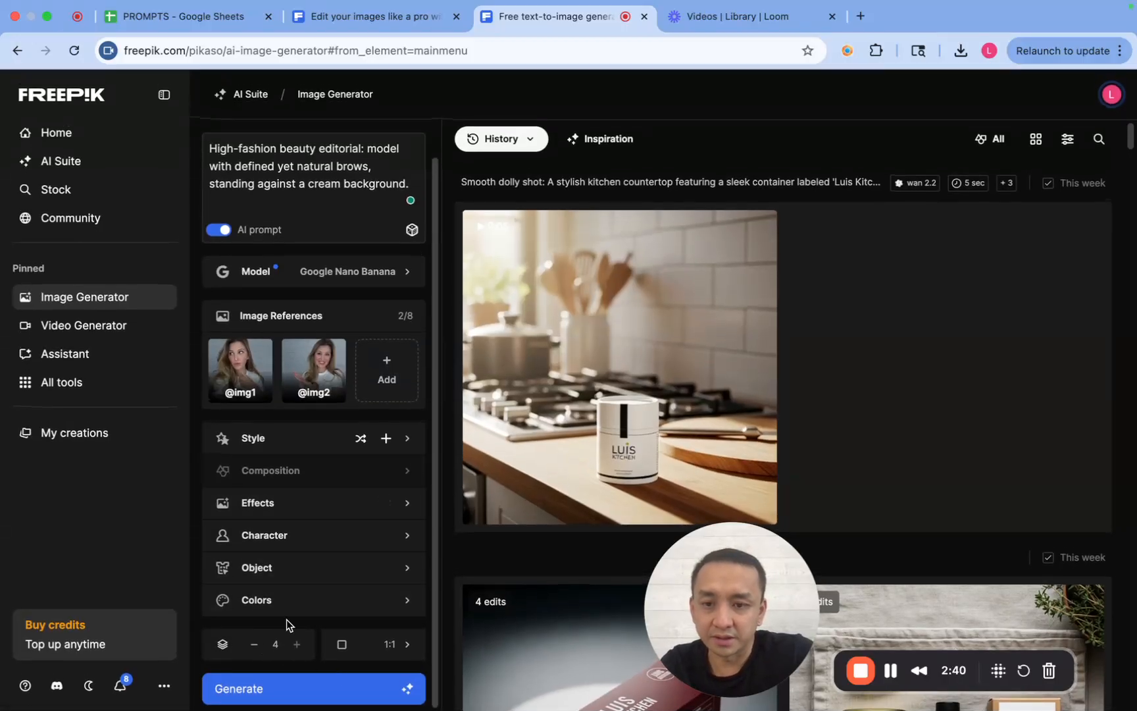
left_click(267, 687)
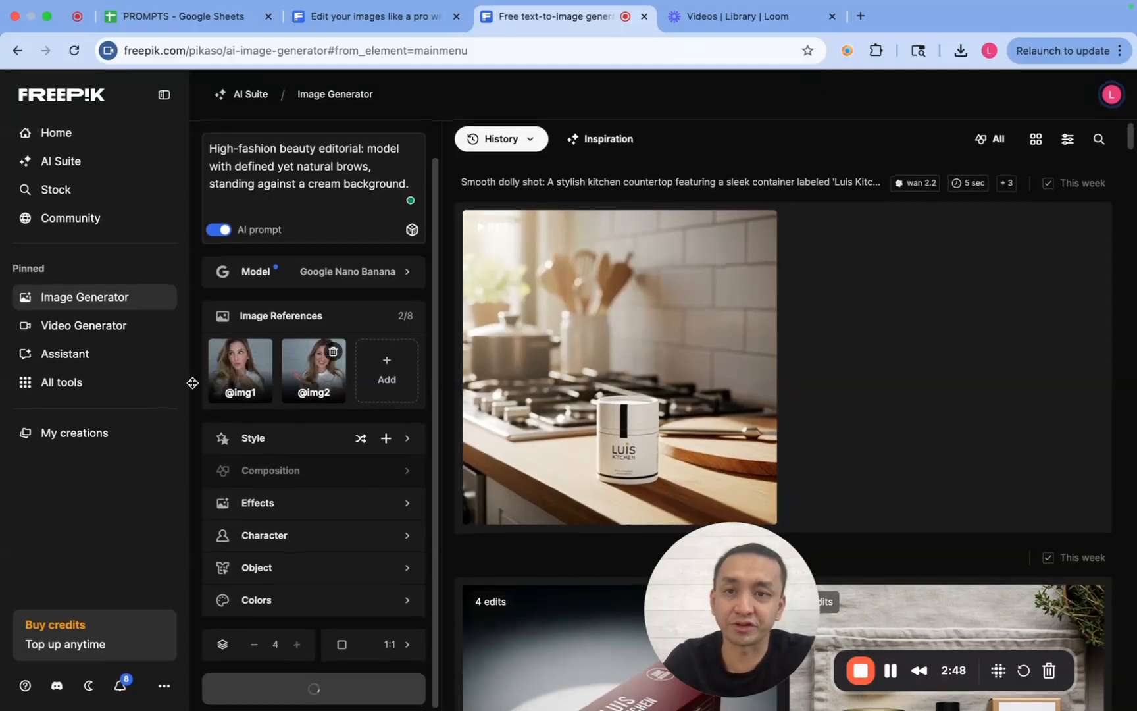
scroll(800, 296, "down", 3)
scroll(799, 321, "up", 3)
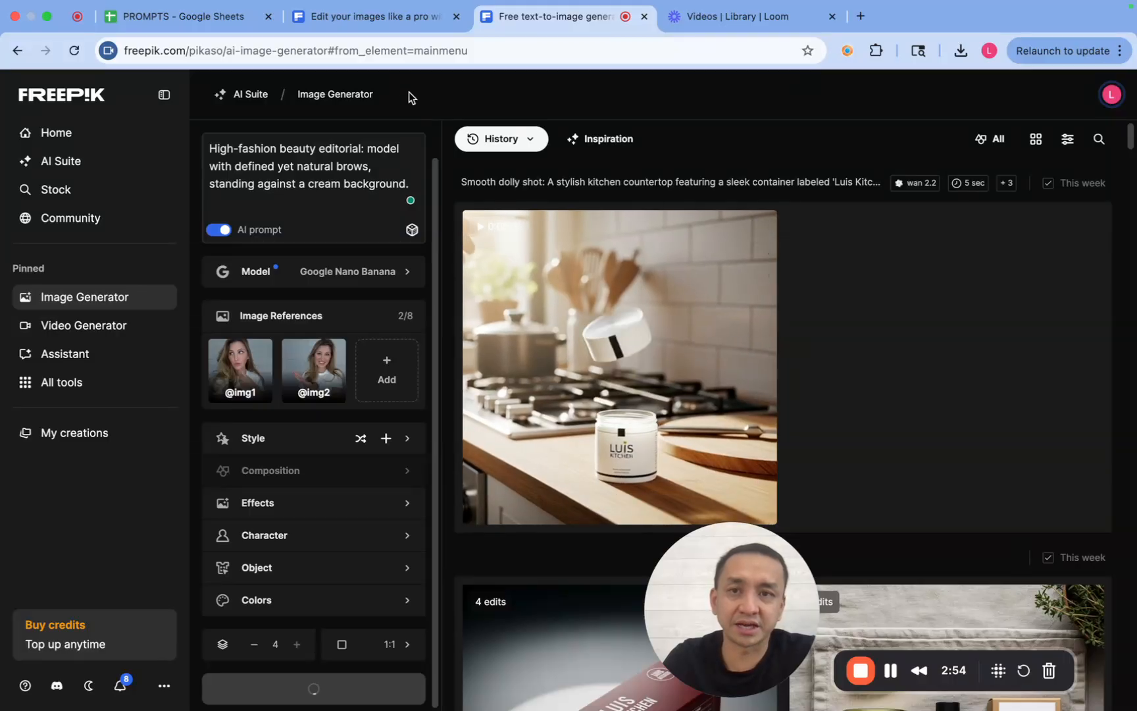
- Close the fashion editorial image and browse the community gallery for another image whose prompt can be reused
left_click(358, 19)
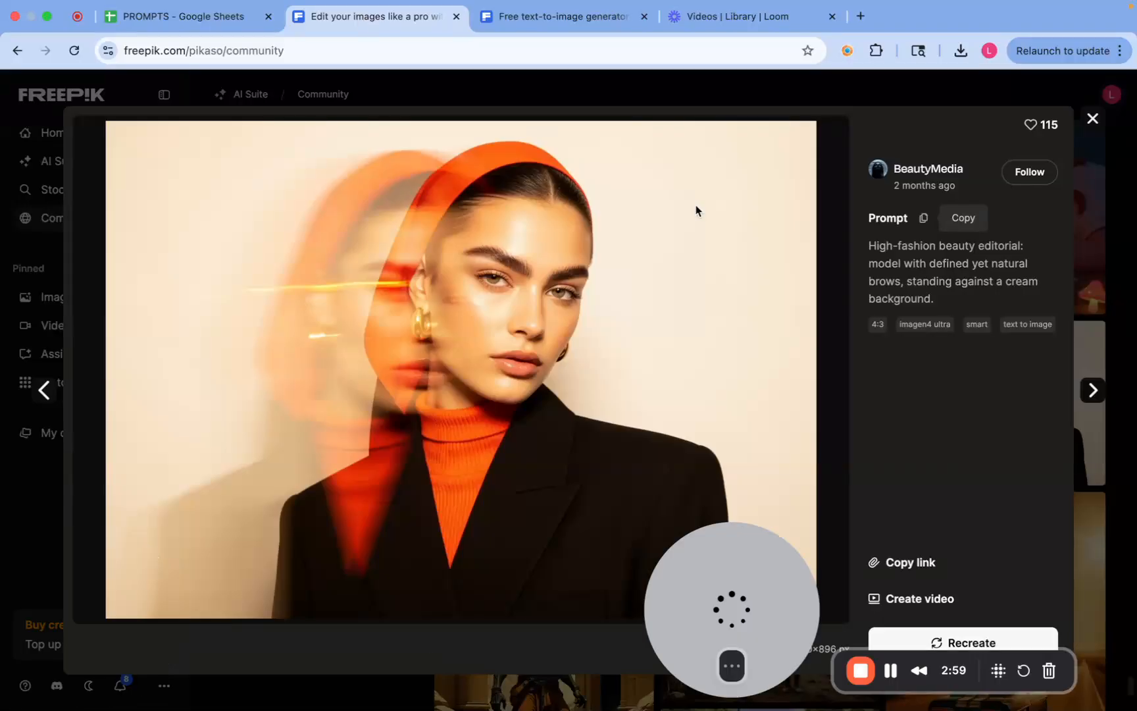
left_click(1094, 119)
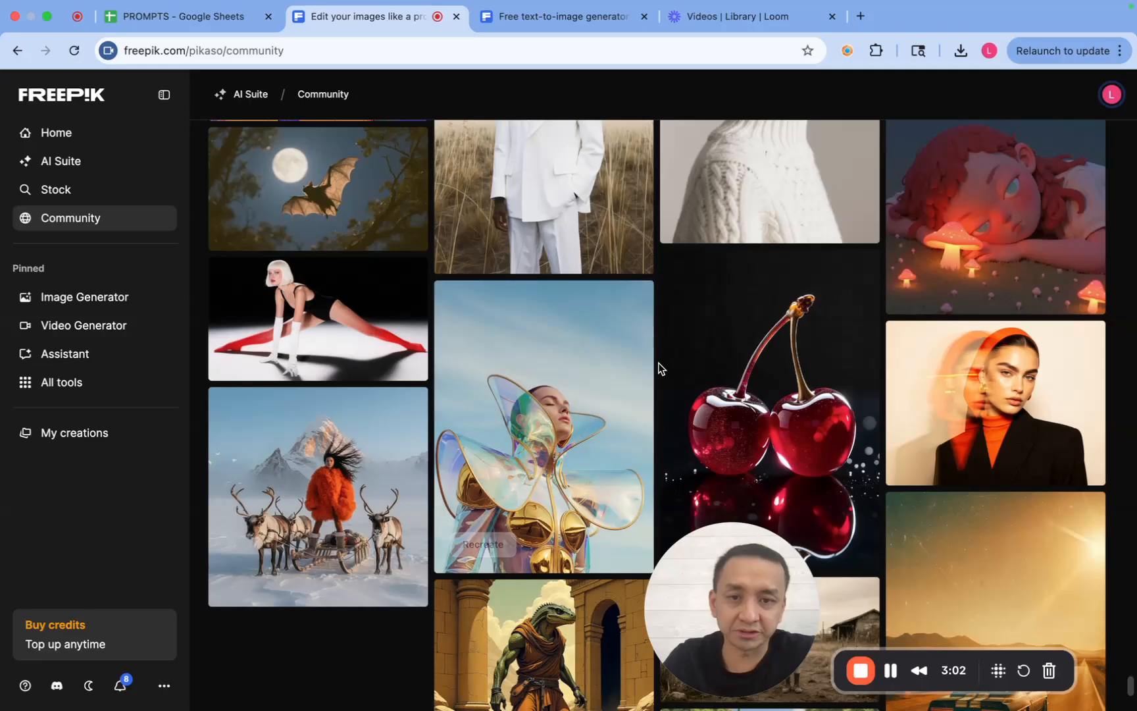
scroll(660, 369, "down", 4)
scroll(660, 369, "up", 1)
scroll(660, 369, "down", 1)
scroll(660, 368, "up", 7)
scroll(660, 368, "up", 3)
scroll(661, 369, "up", 3)
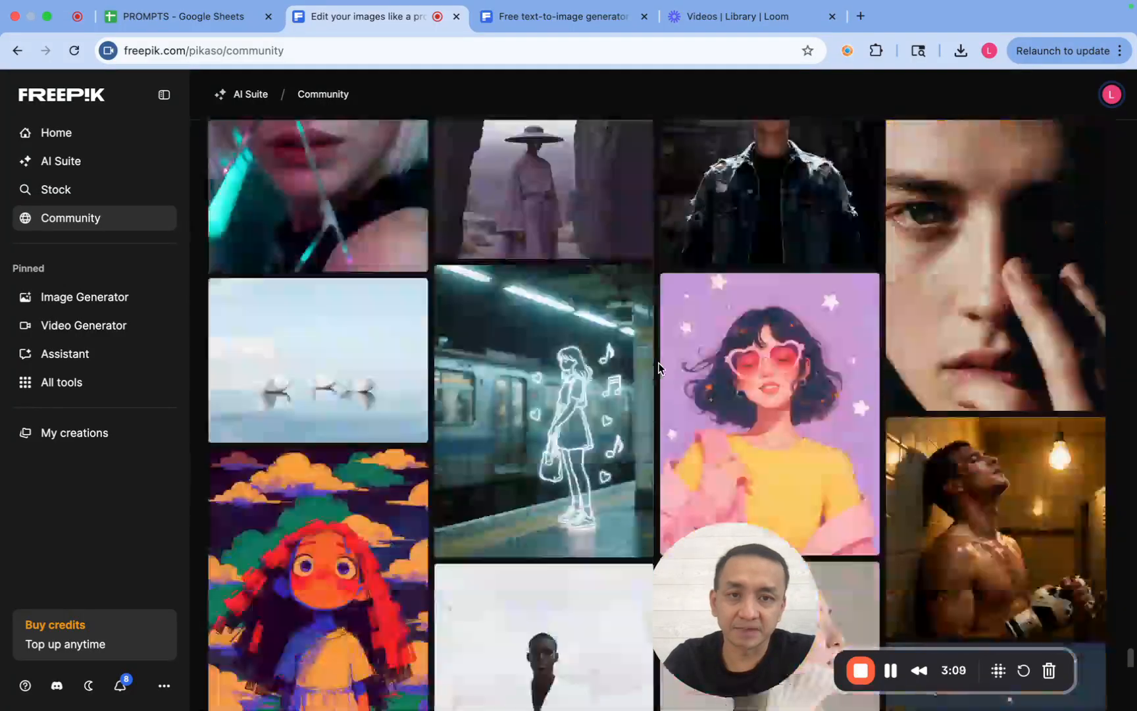
scroll(660, 369, "down", 1)
mouse_move(749, 382)
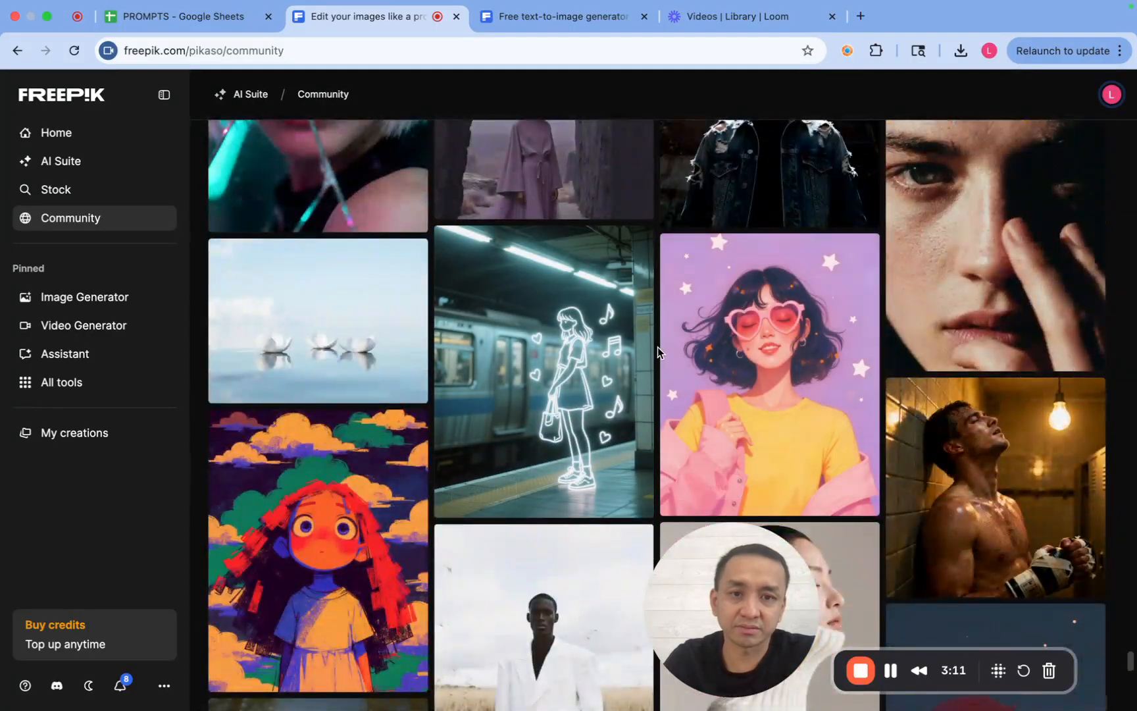
scroll(658, 352, "up", 2)
scroll(657, 349, "up", 3)
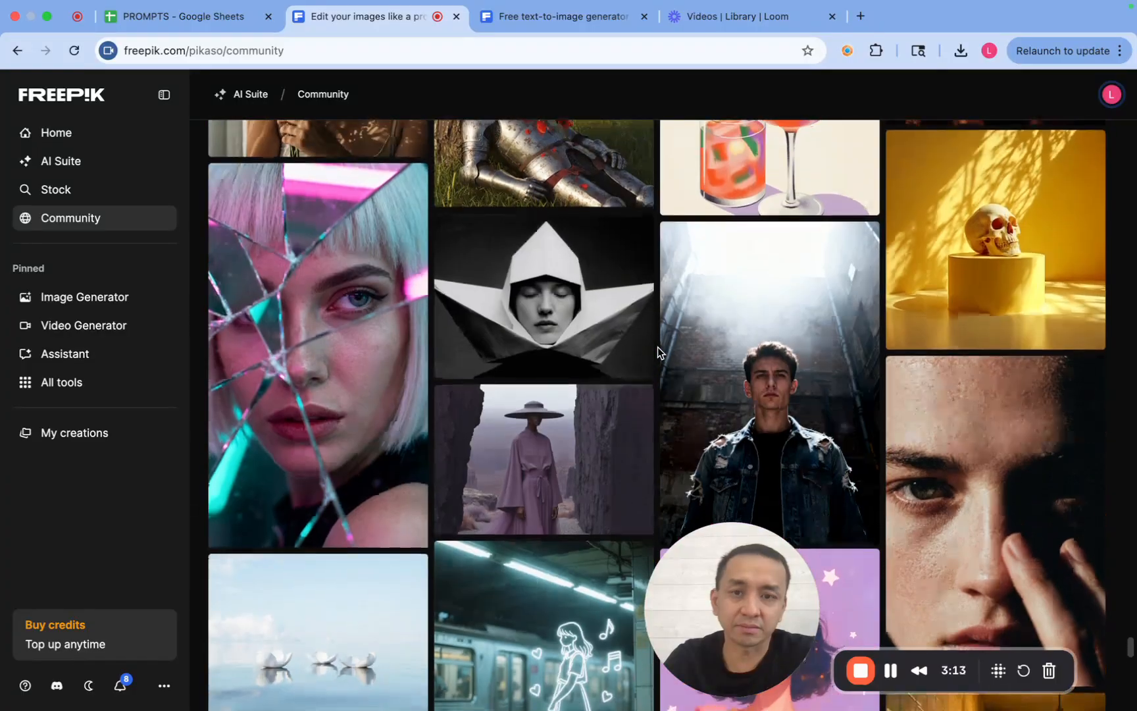
scroll(658, 347, "down", 1)
- Open the platinum-haired woman's broken-mirror portrait, expand its full prompt and copy it
left_click(299, 298)
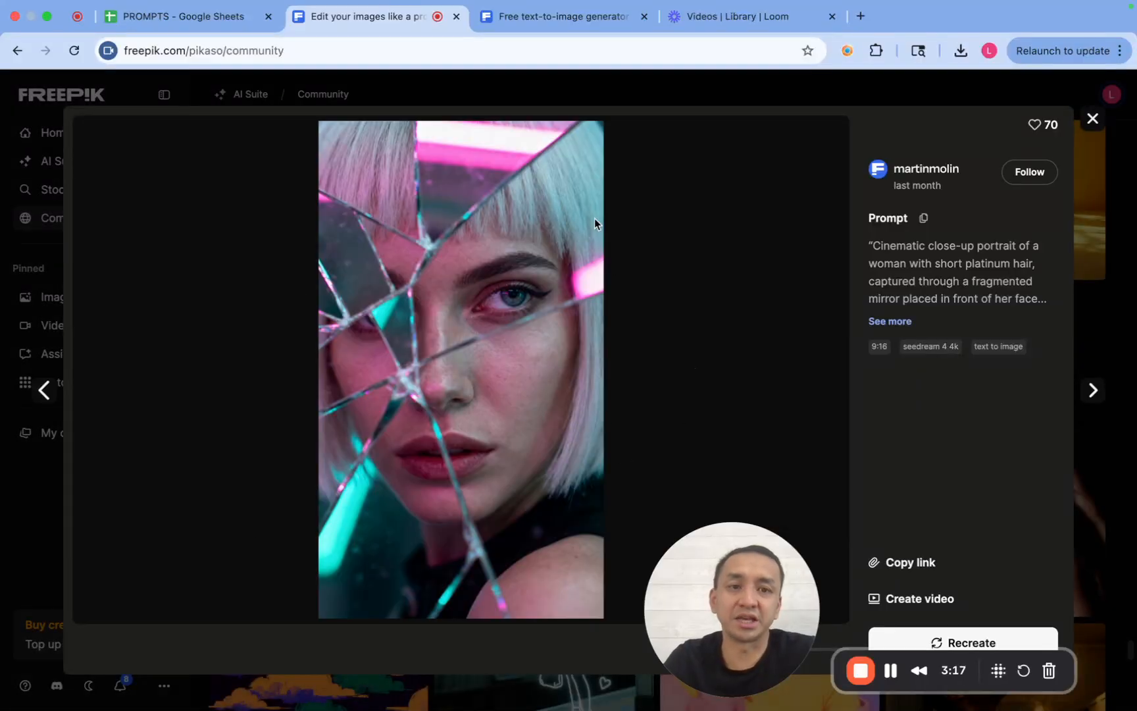
left_click(891, 322)
left_click(924, 218)
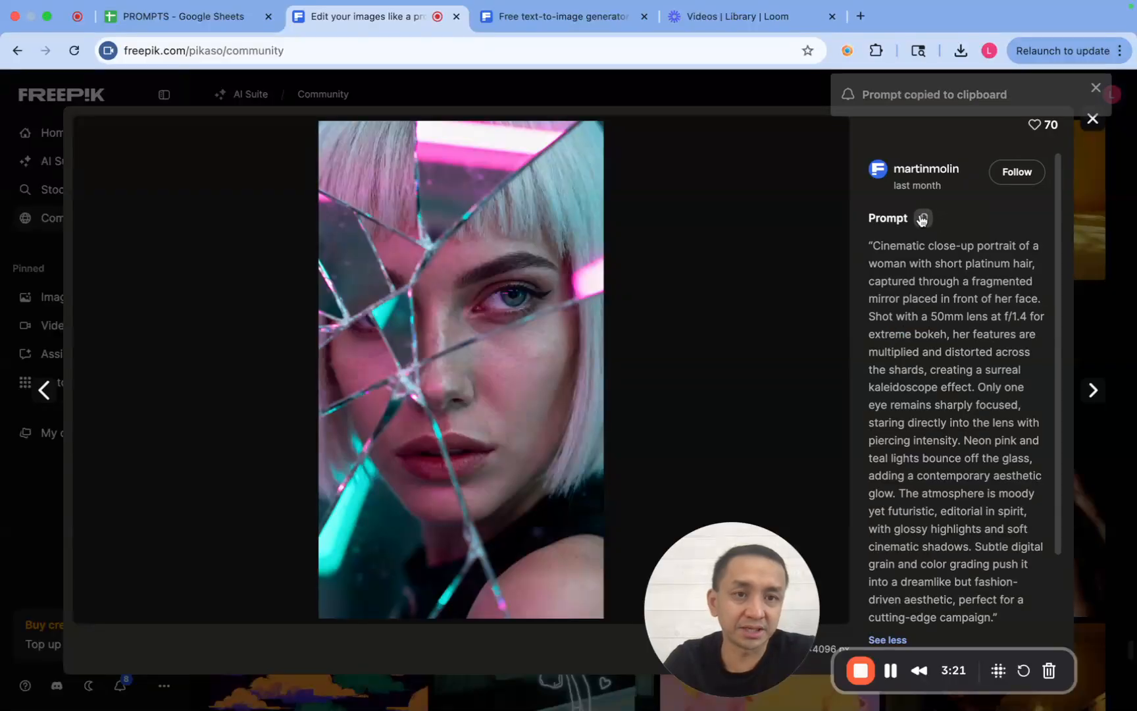
- Return to the image generator and examine the progress of the new images and the earlier creations in the history
left_click(564, 20)
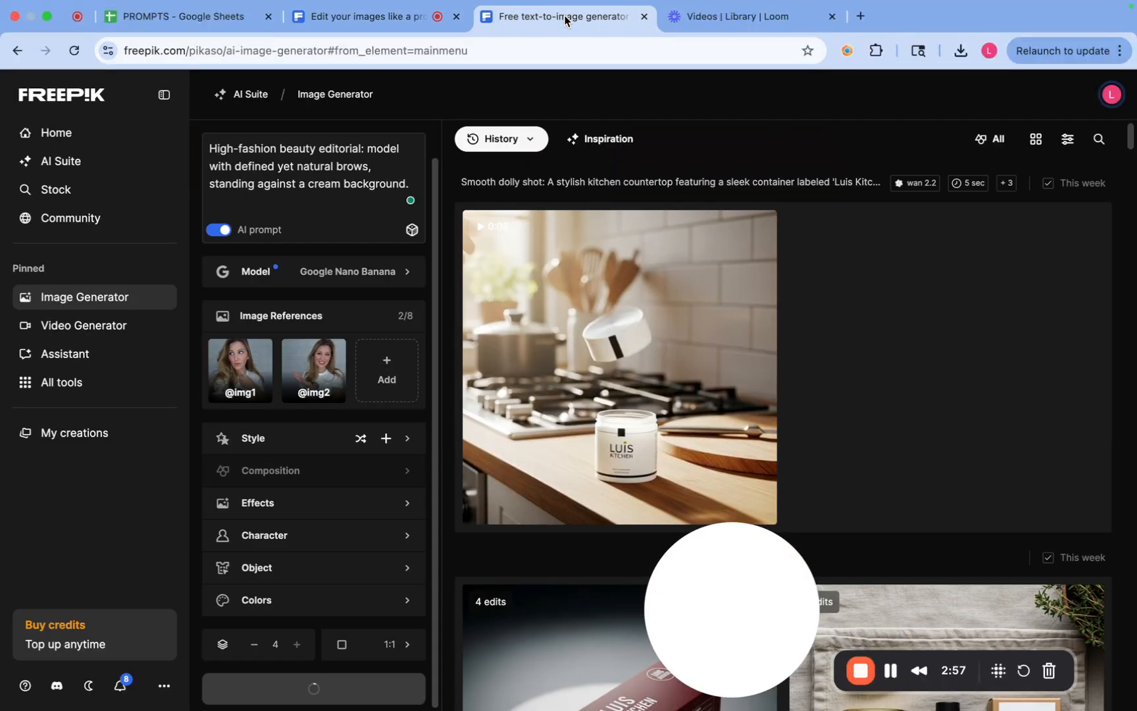
scroll(919, 392, "down", 4)
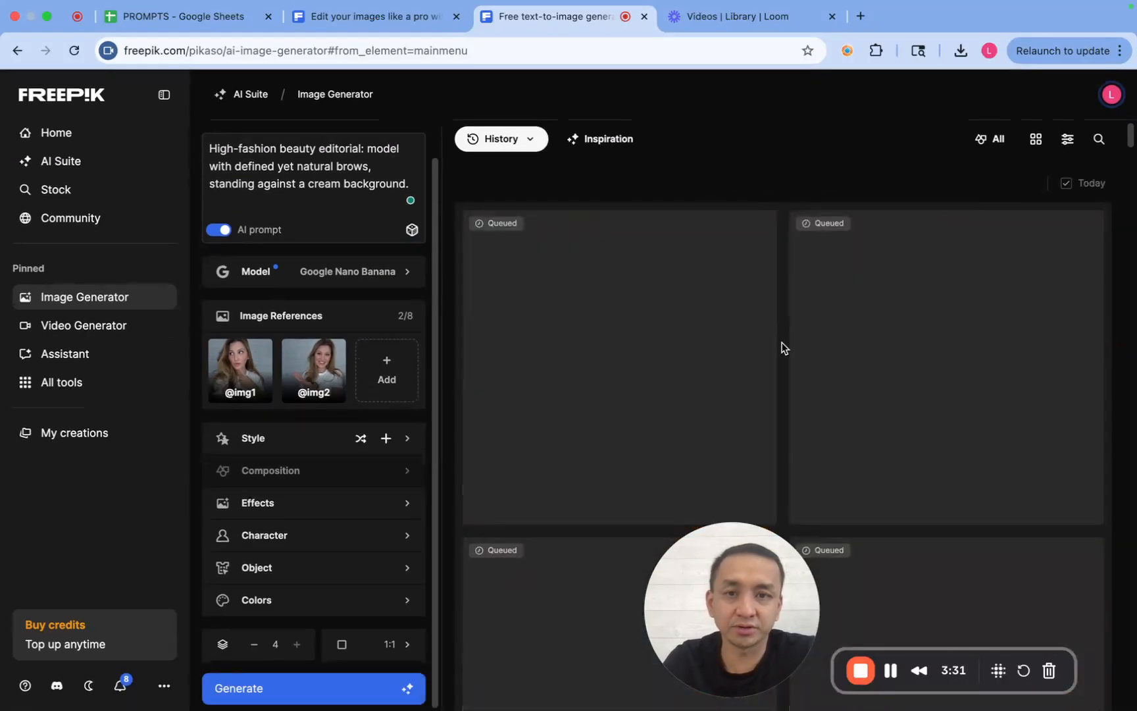
scroll(784, 347, "down", 3)
scroll(783, 347, "down", 5)
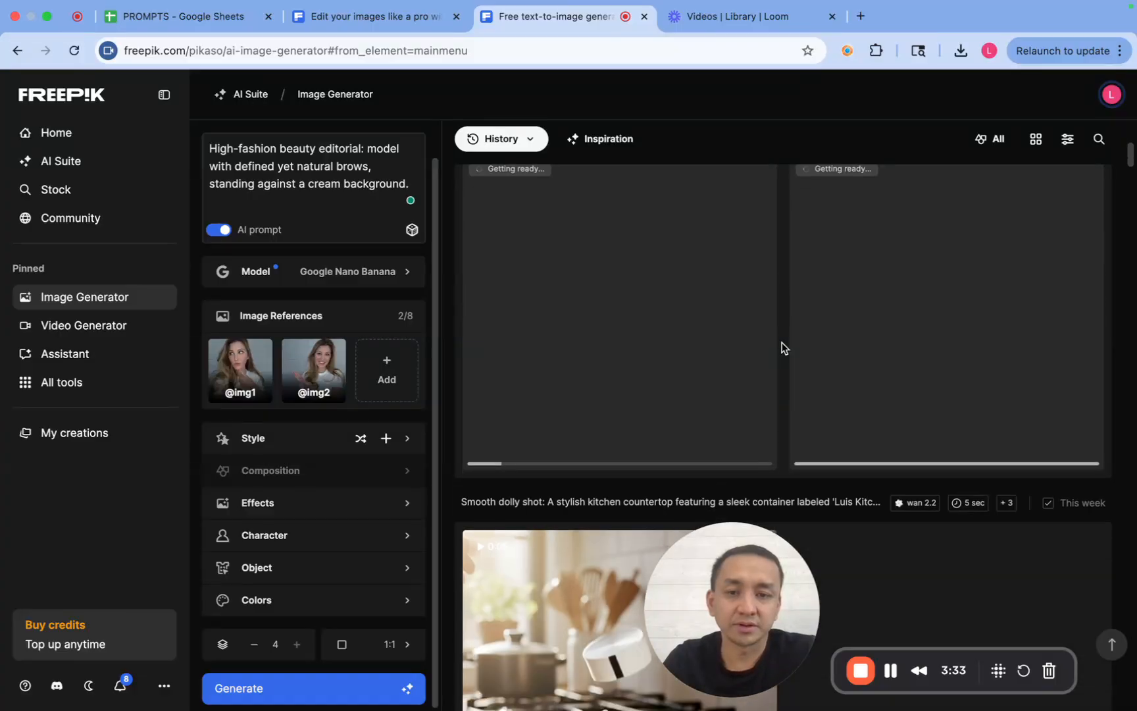
scroll(783, 347, "up", 5)
scroll(783, 346, "up", 3)
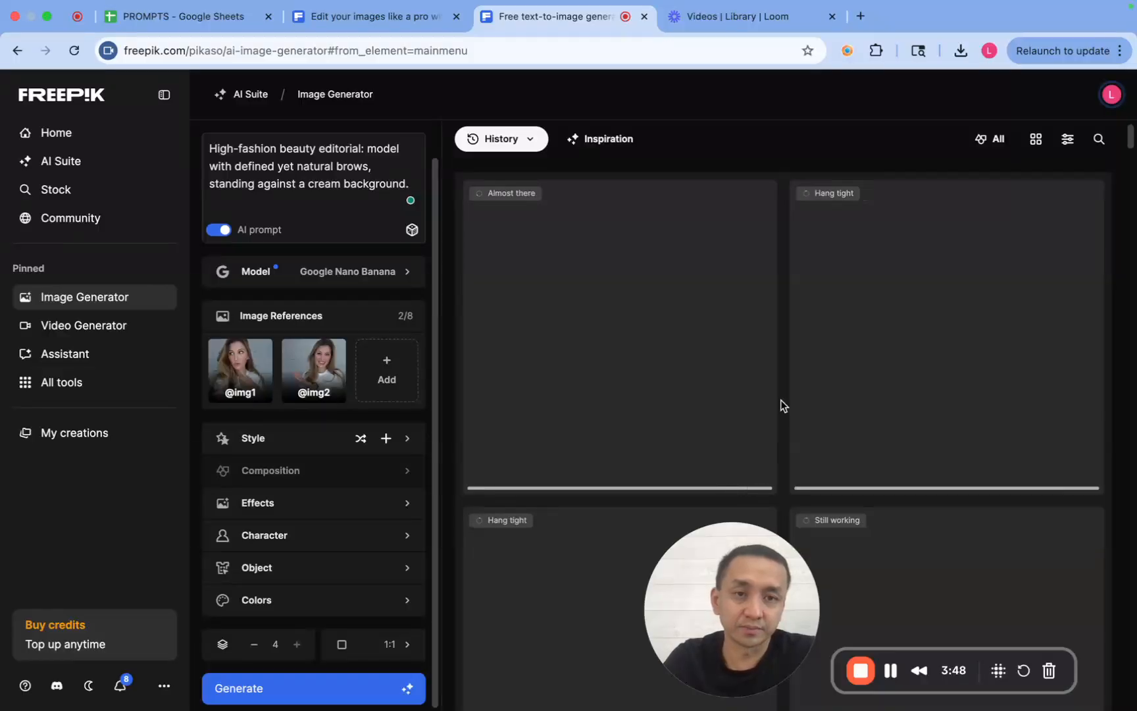
scroll(781, 400, "down", 10)
scroll(781, 400, "down", 3)
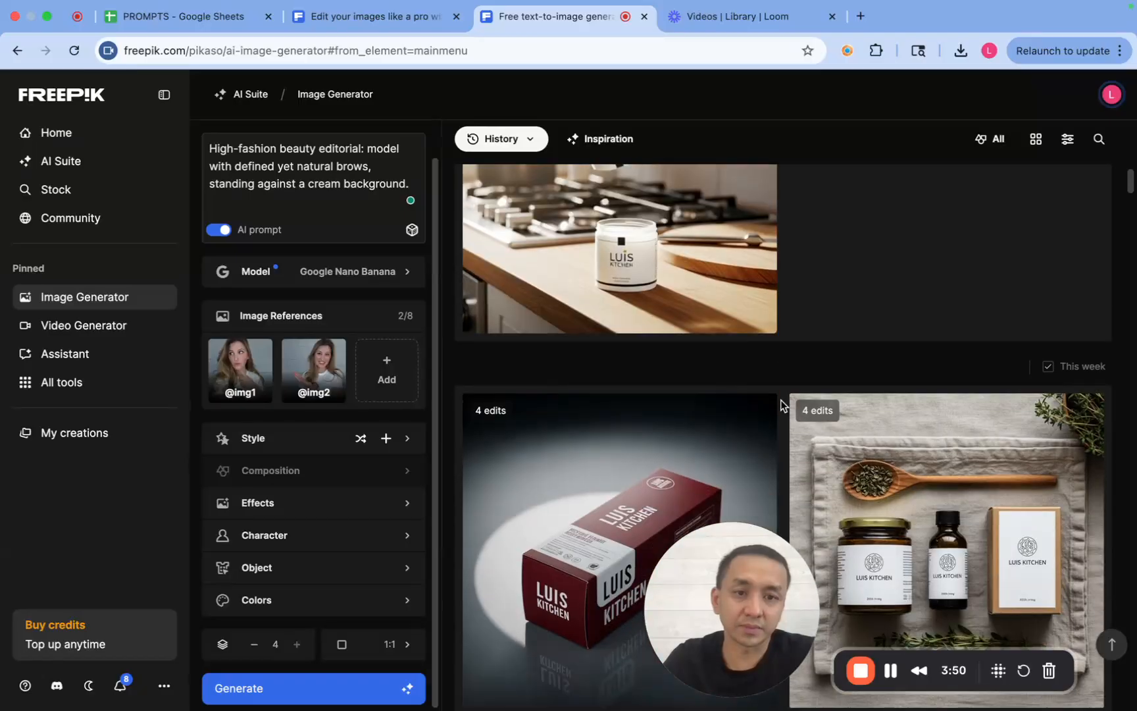
scroll(781, 400, "down", 3)
scroll(782, 401, "down", 3)
scroll(781, 400, "up", 9)
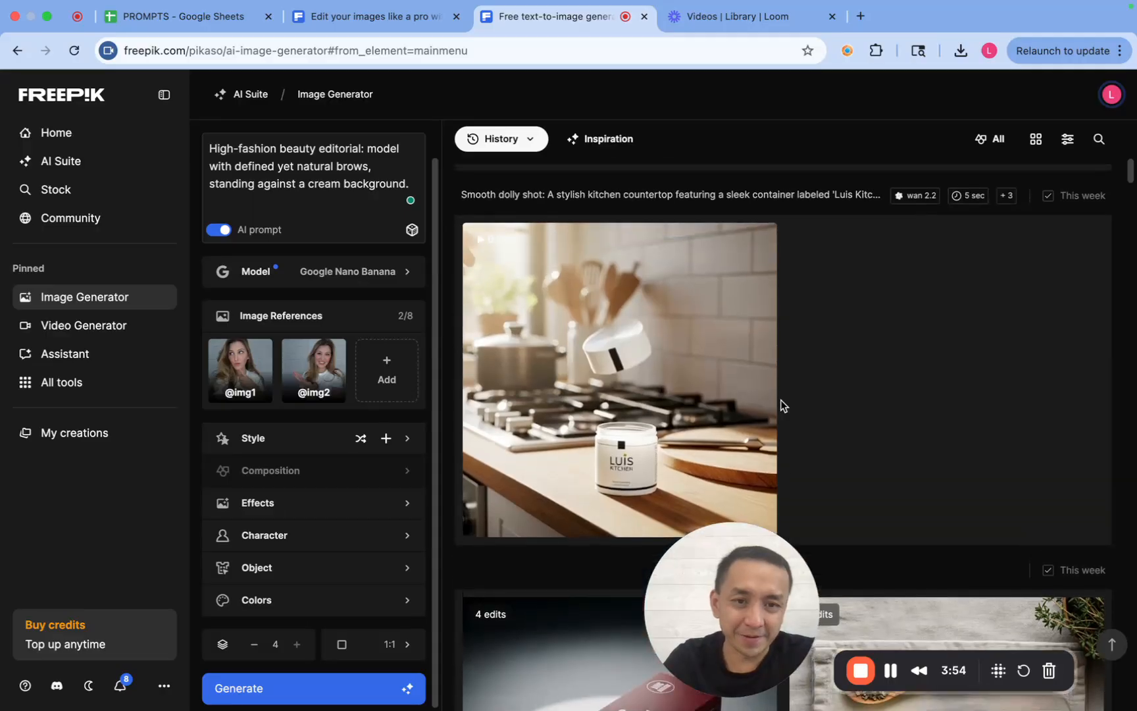
- Look through the earlier product, neon street and camper van creations in the generation history
scroll(784, 384, "up", 3)
scroll(784, 384, "down", 8)
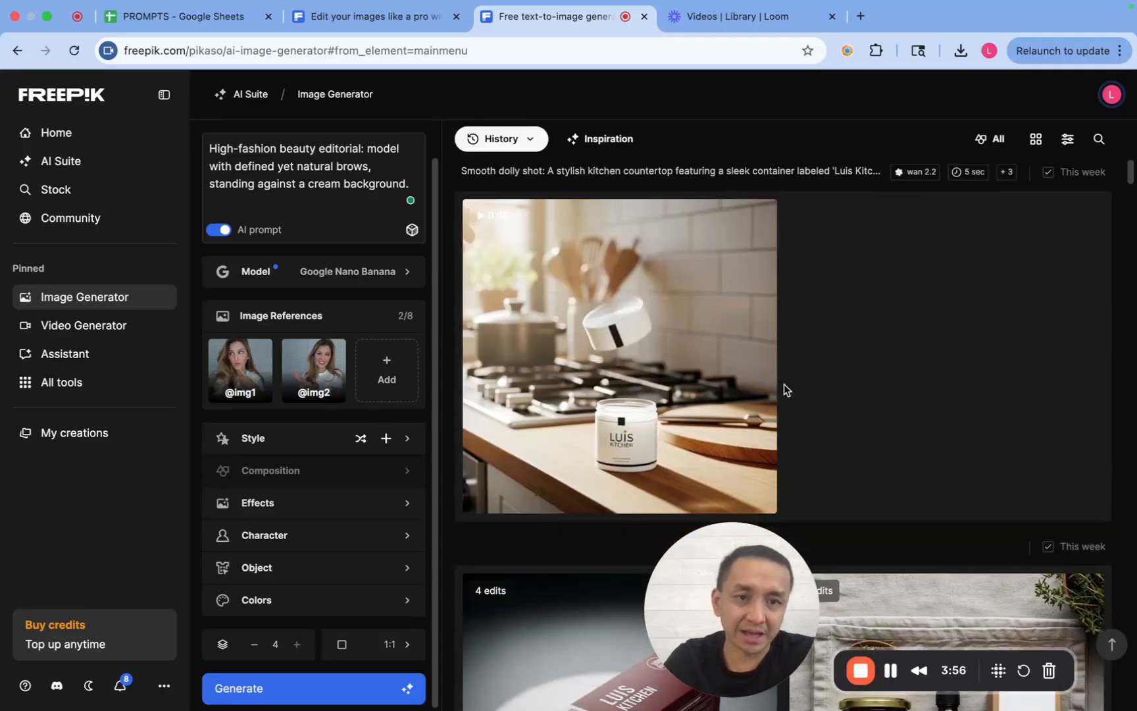
scroll(784, 384, "down", 8)
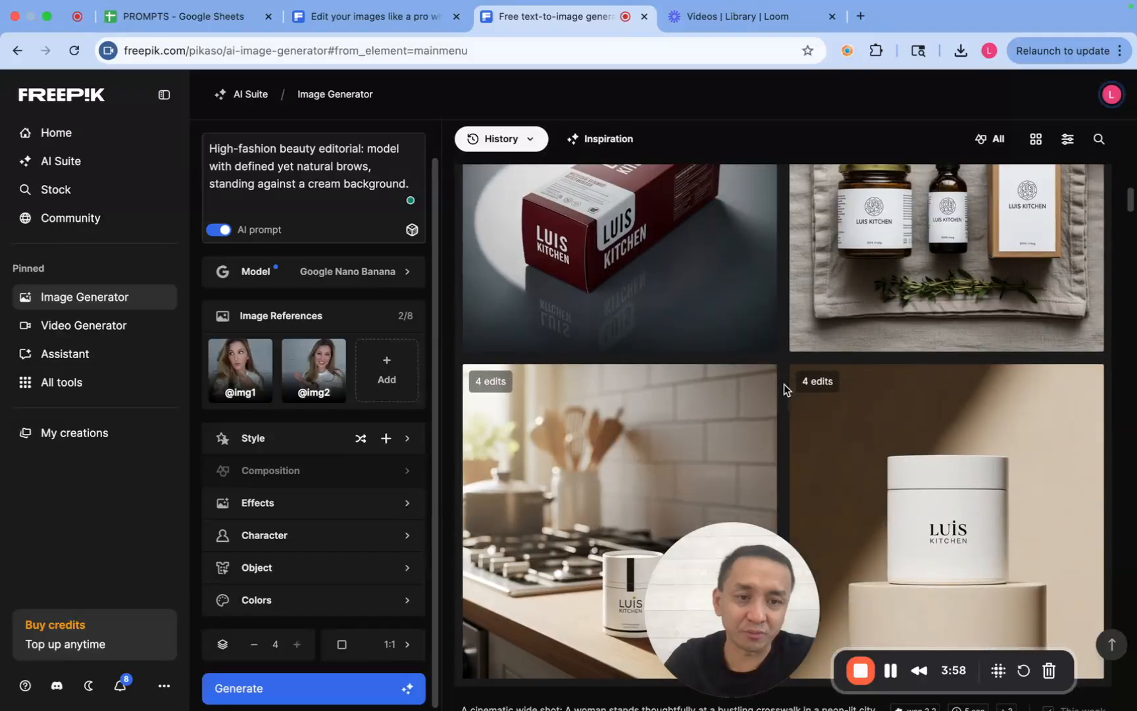
scroll(784, 383, "down", 11)
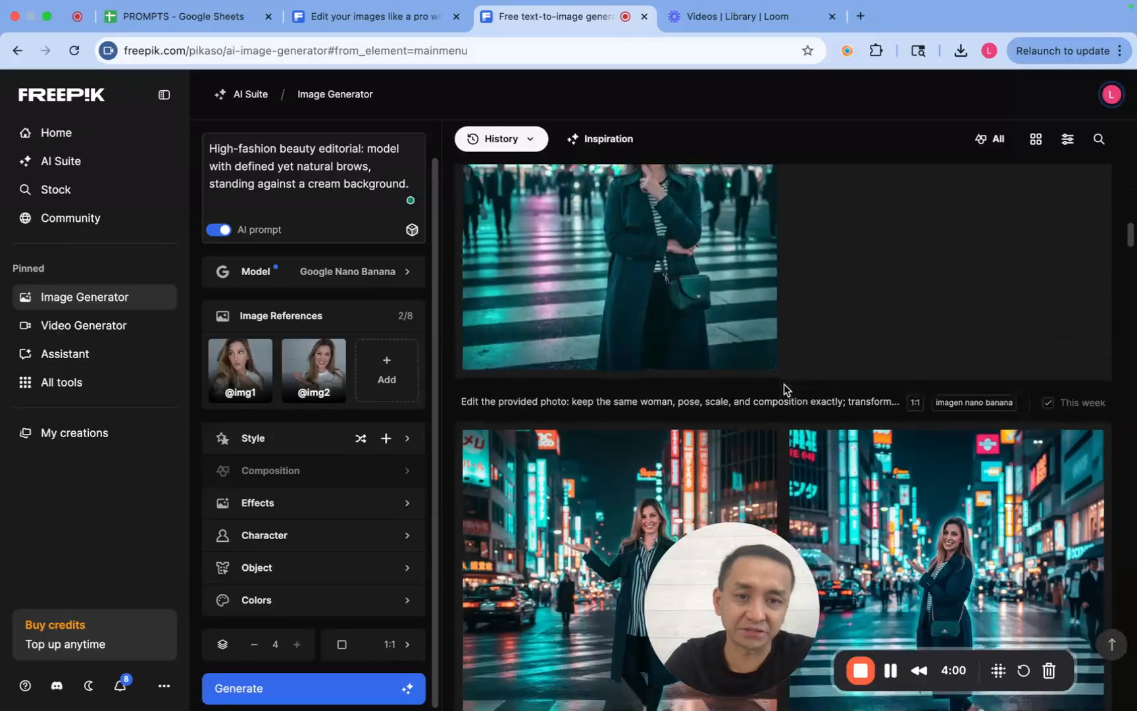
scroll(784, 384, "down", 8)
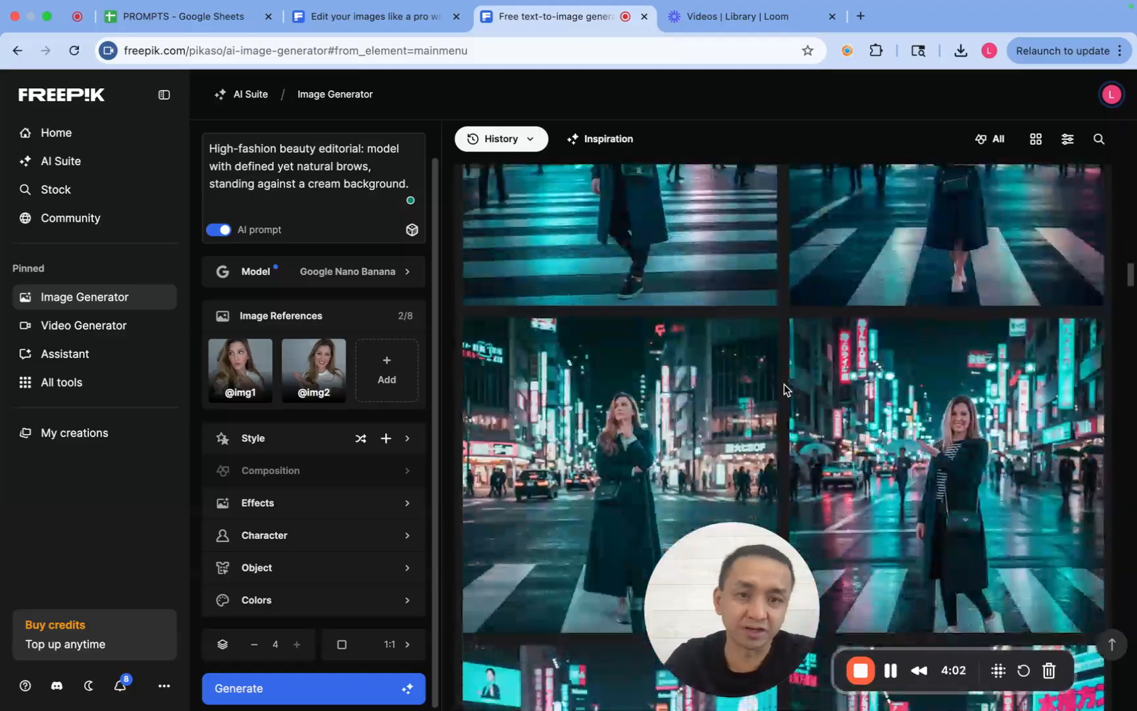
scroll(784, 384, "down", 5)
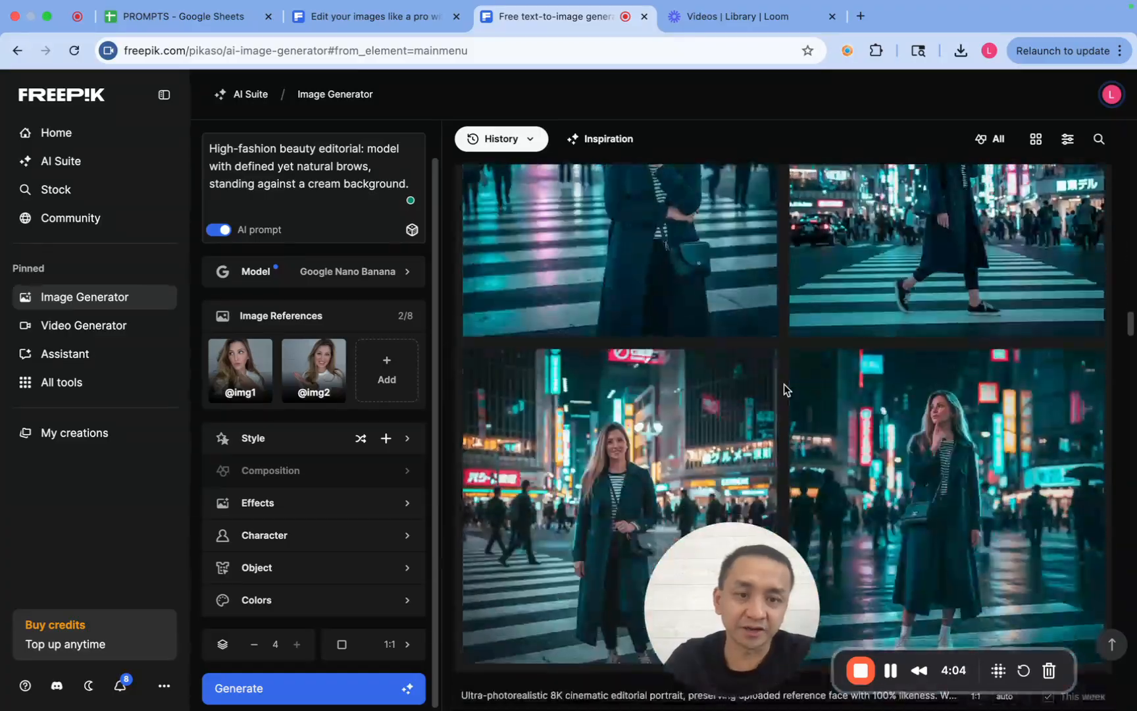
scroll(784, 384, "down", 14)
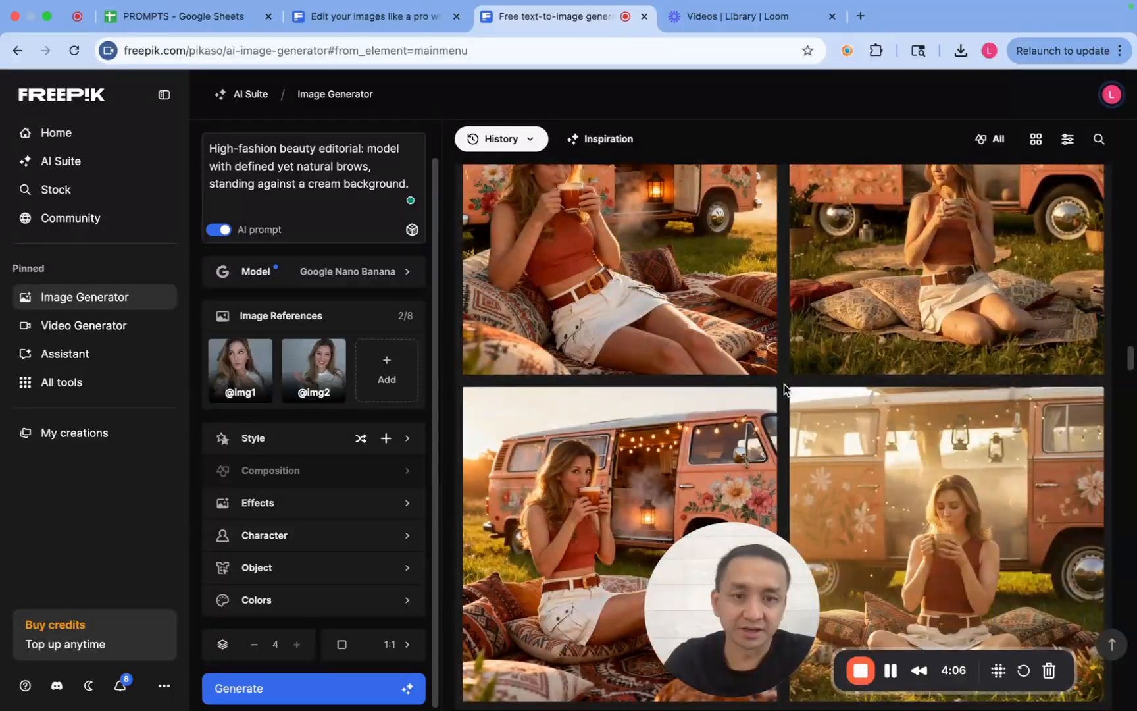
scroll(783, 387, "up", 15)
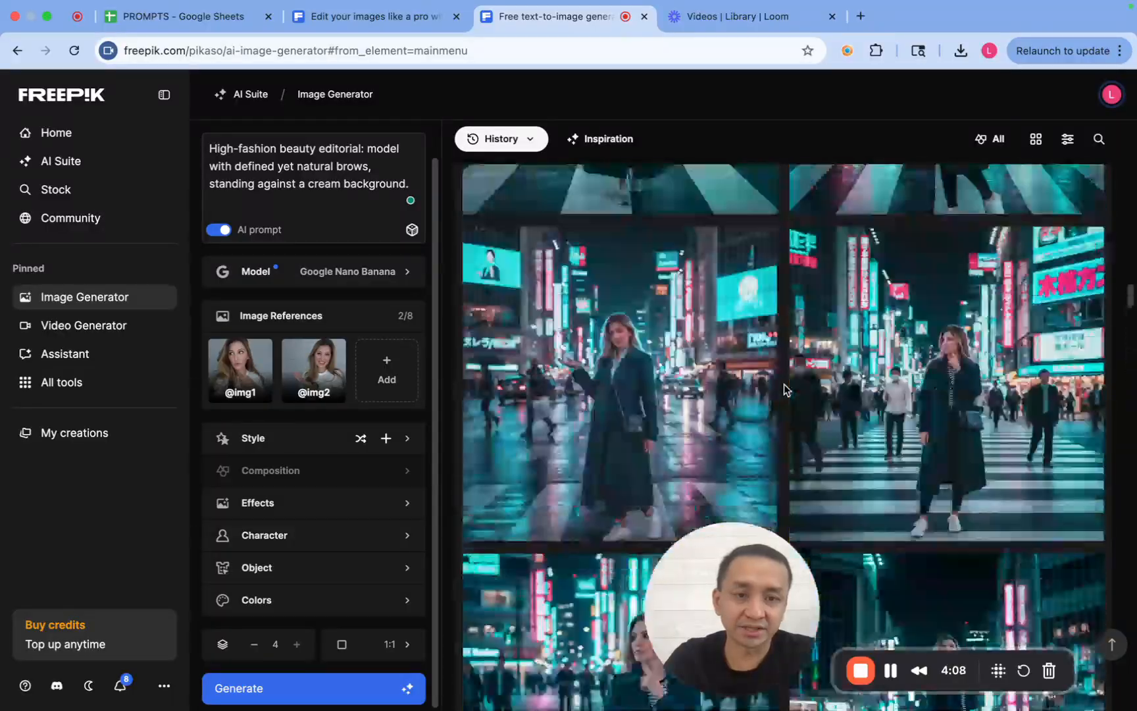
- Return to the newest history entries and examine the four cream-background beauty portraits
scroll(784, 384, "up", 10)
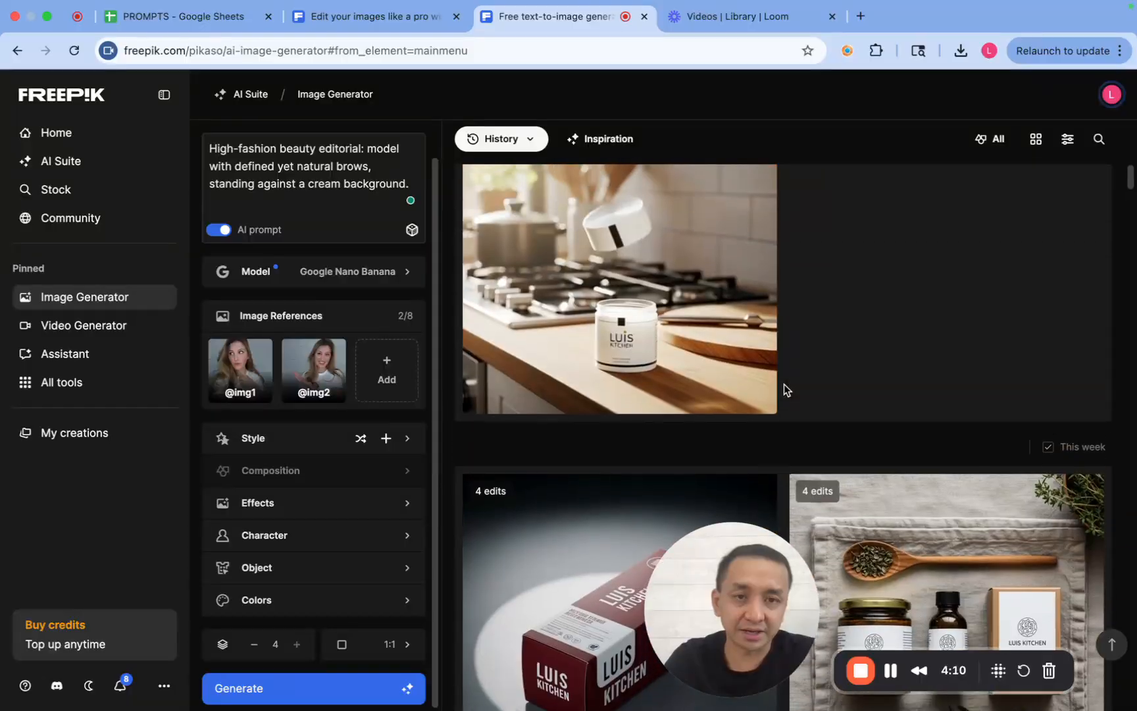
scroll(784, 384, "up", 5)
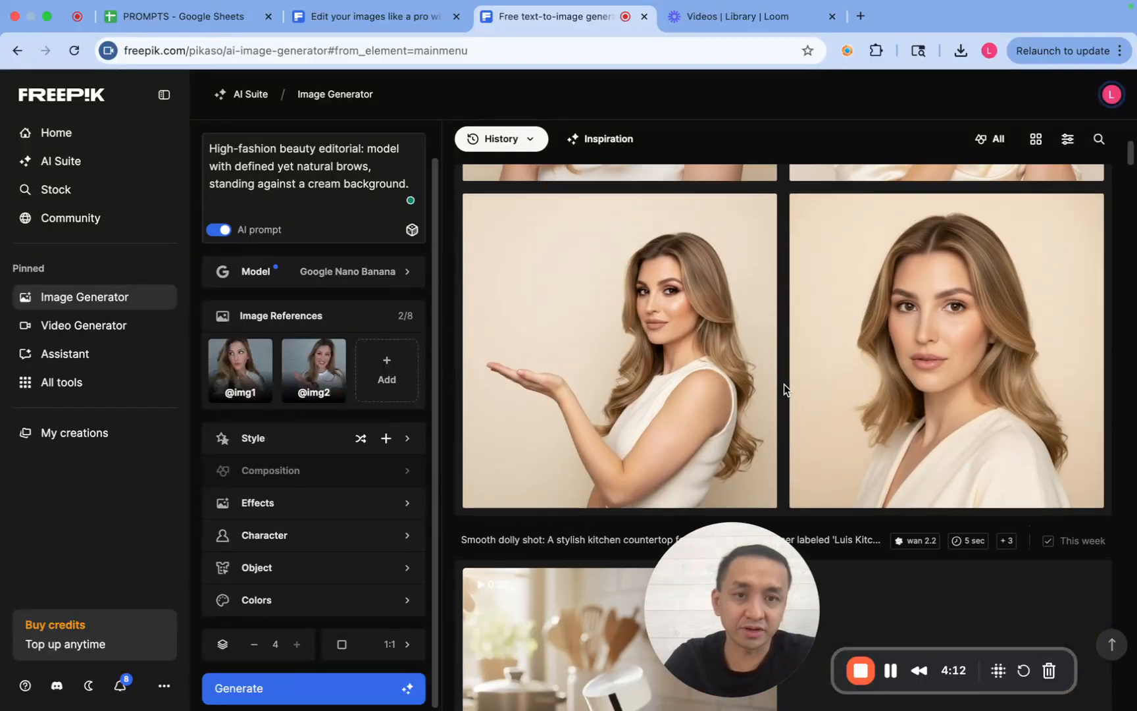
scroll(784, 384, "up", 1)
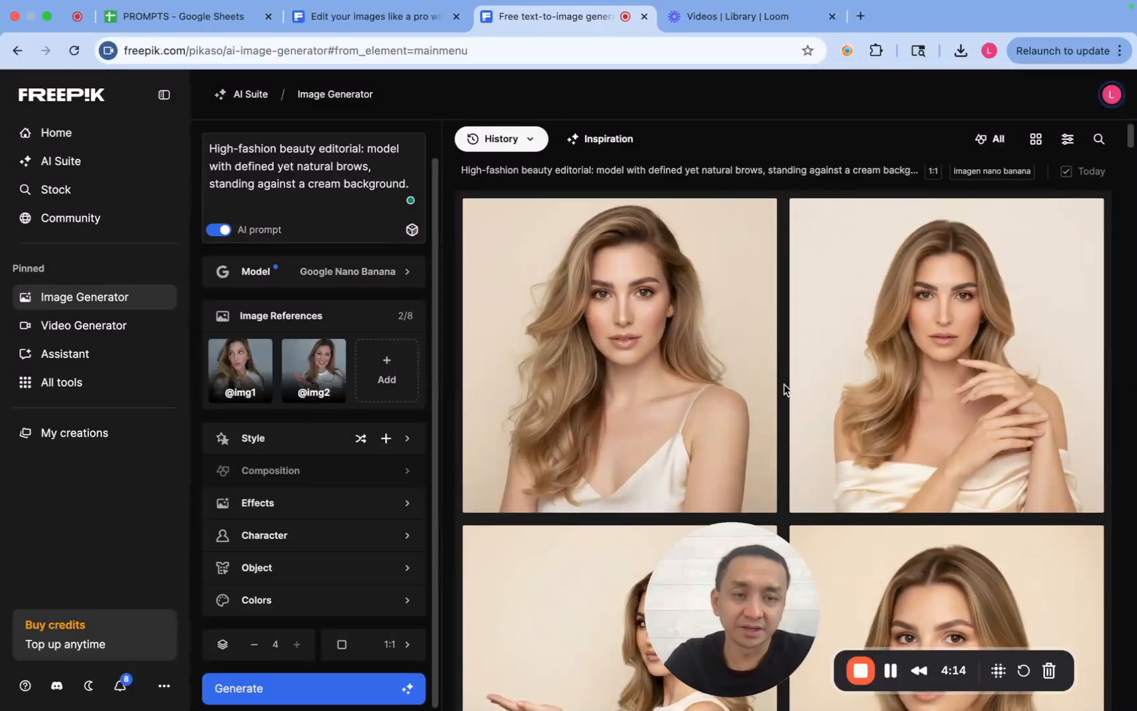
scroll(784, 384, "up", 1)
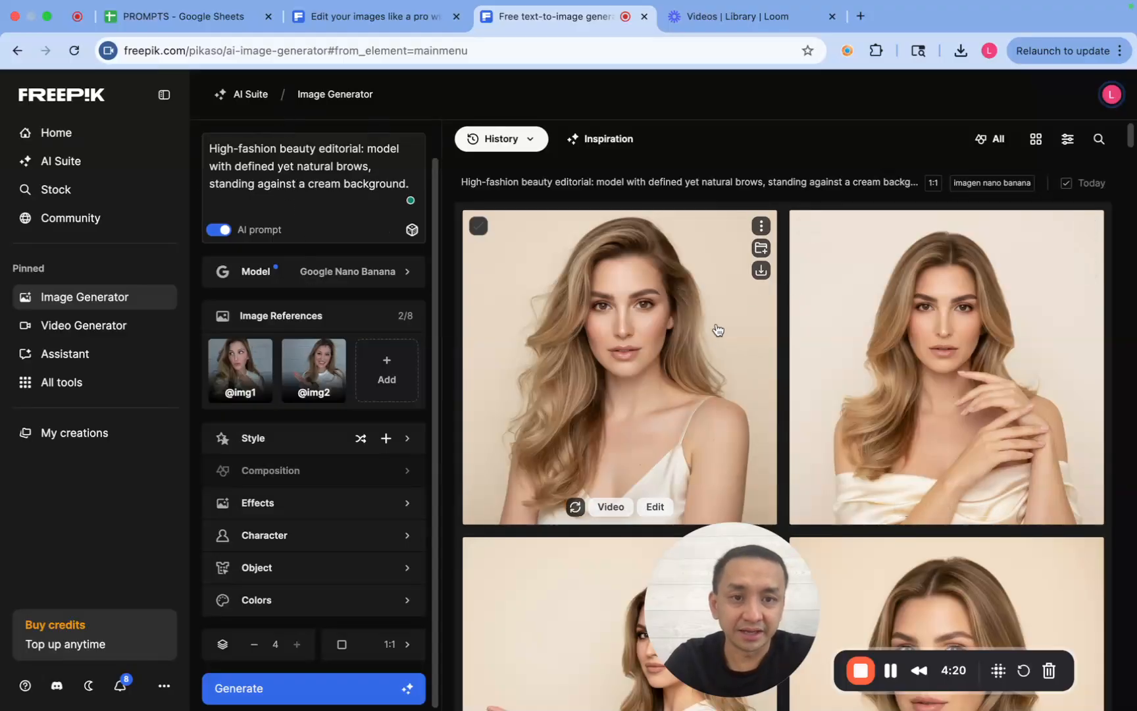
scroll(783, 315, "down", 5)
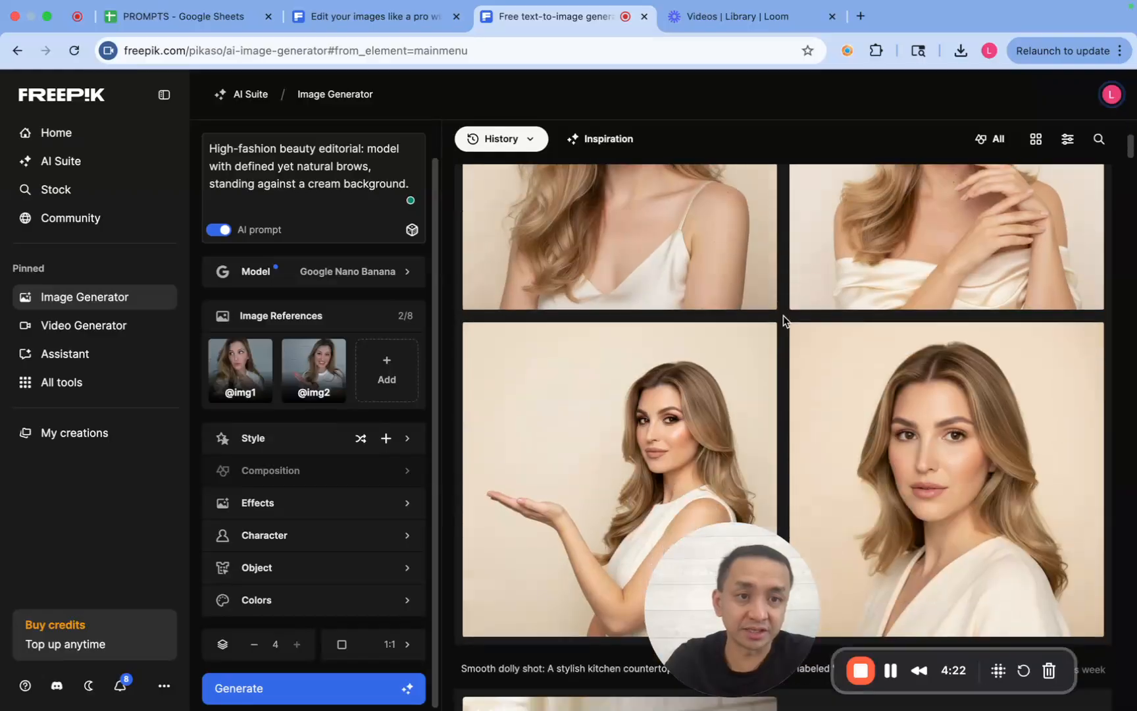
scroll(782, 315, "down", 2)
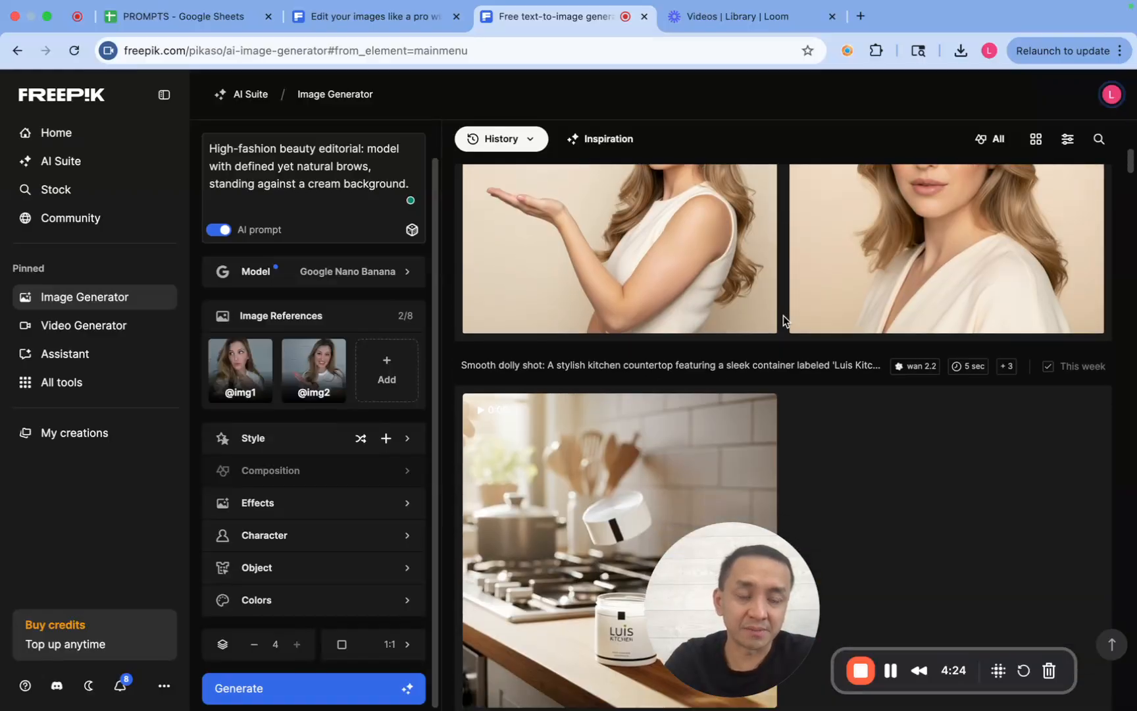
scroll(782, 316, "up", 2)
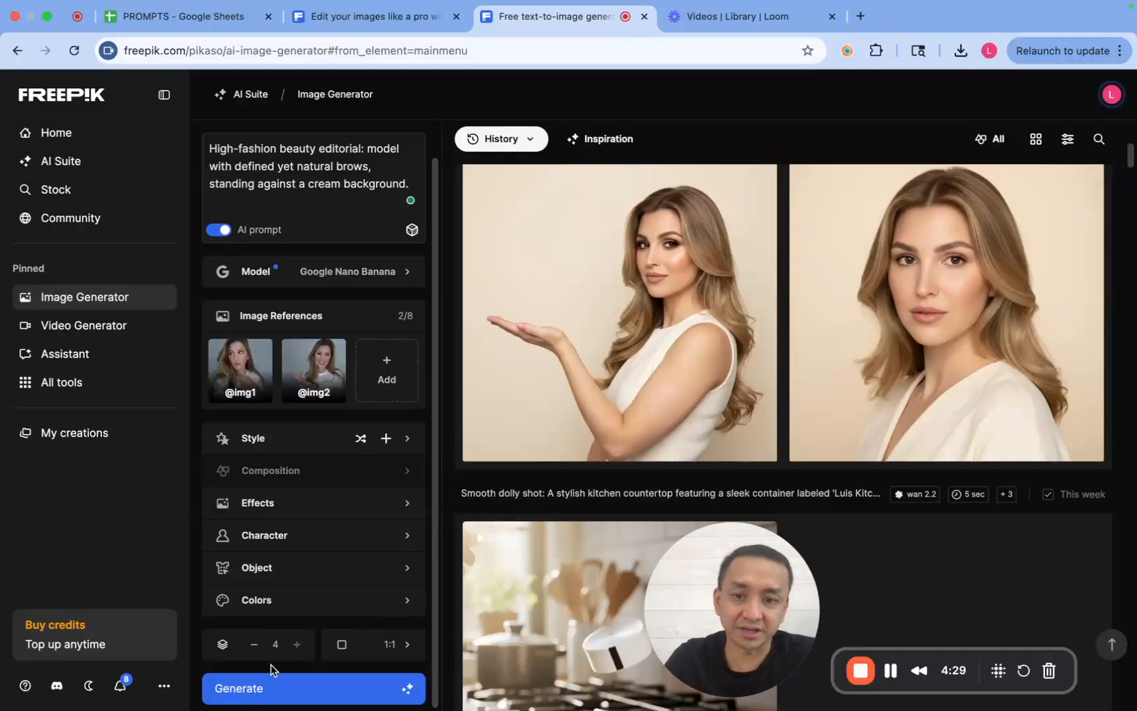
- Generate another set of four images from the same high-fashion beauty editorial prompt and two reference photos
left_click(262, 699)
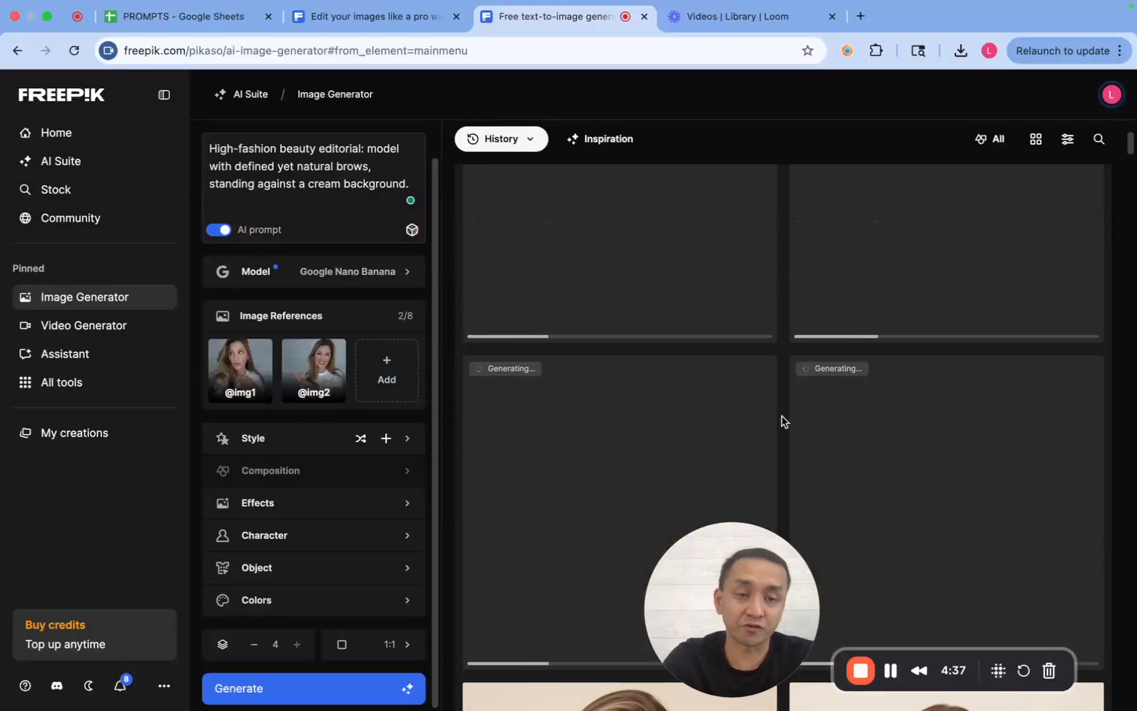
left_click_drag(752, 561, 125, 606)
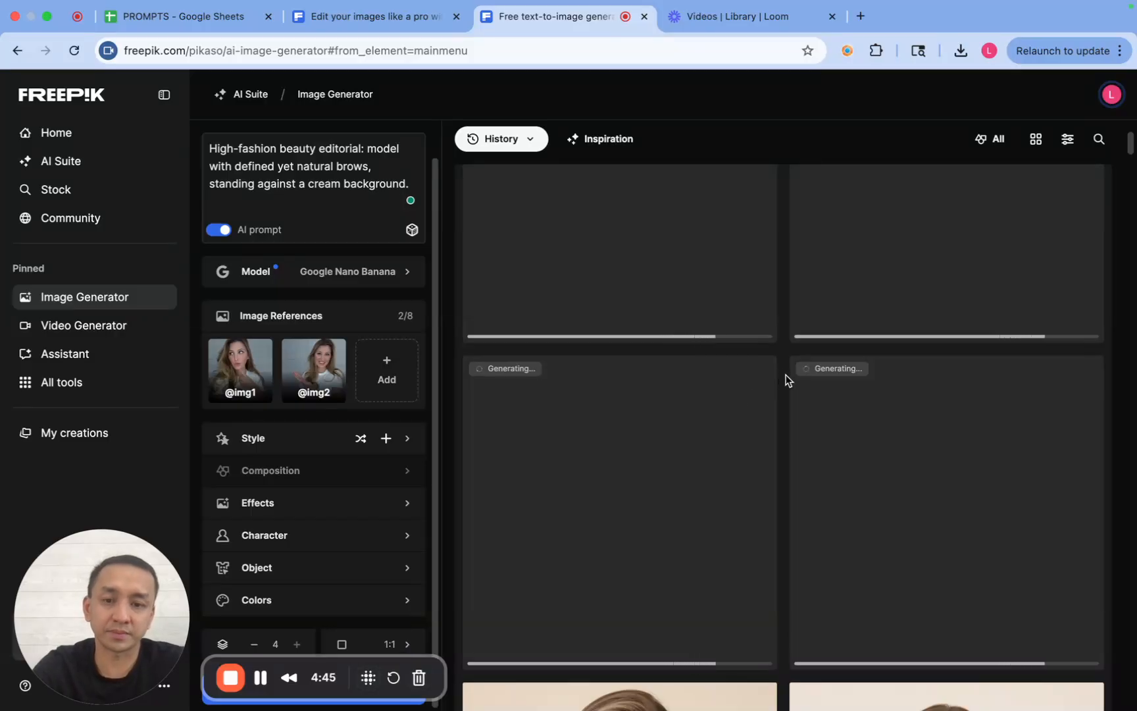
scroll(786, 375, "up", 3)
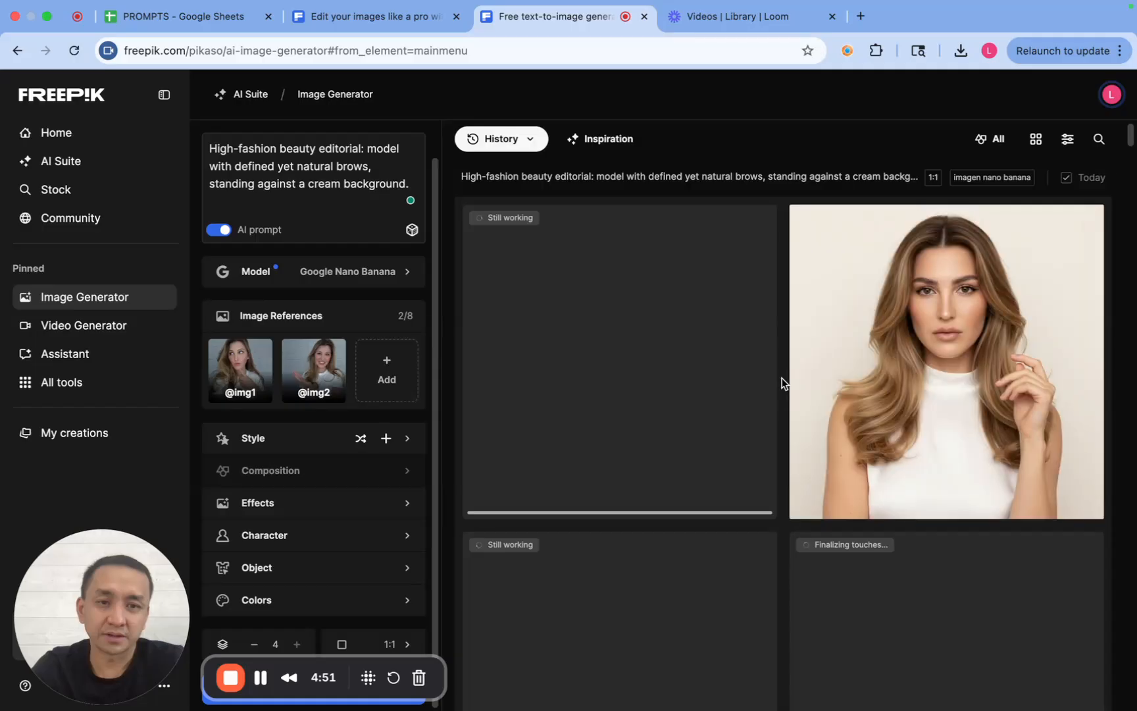
- Examine the new beauty editorial portraits and compare them with the previous cream-background set
scroll(782, 382, "down", 5)
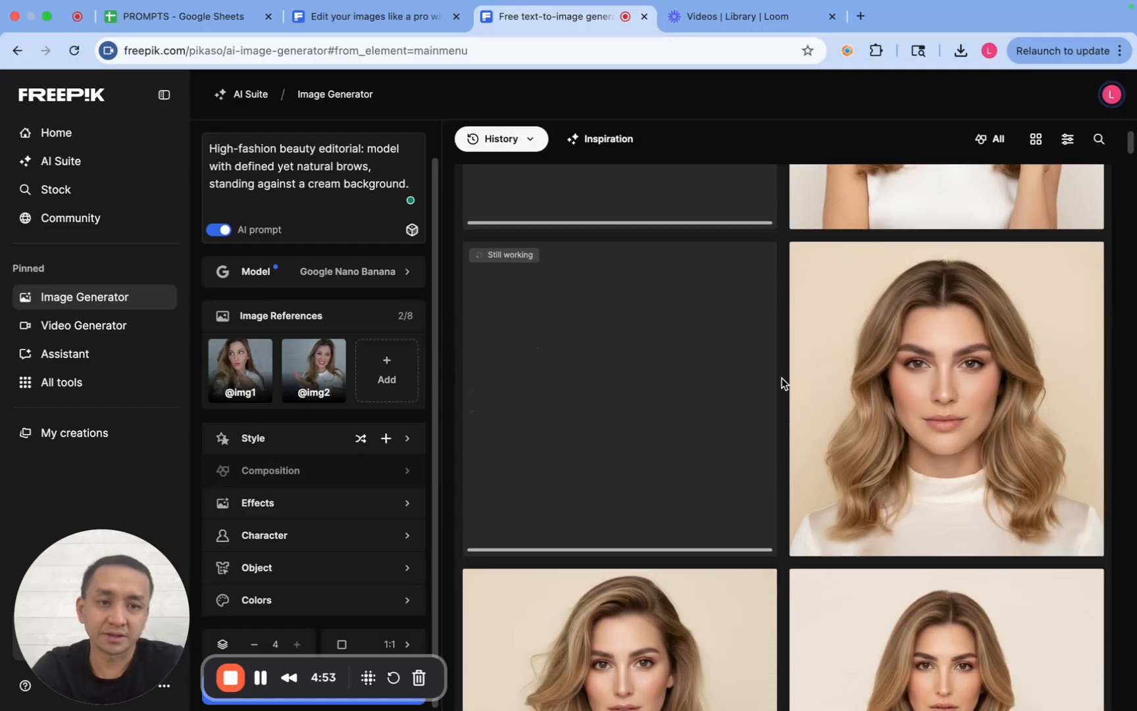
scroll(782, 382, "down", 5)
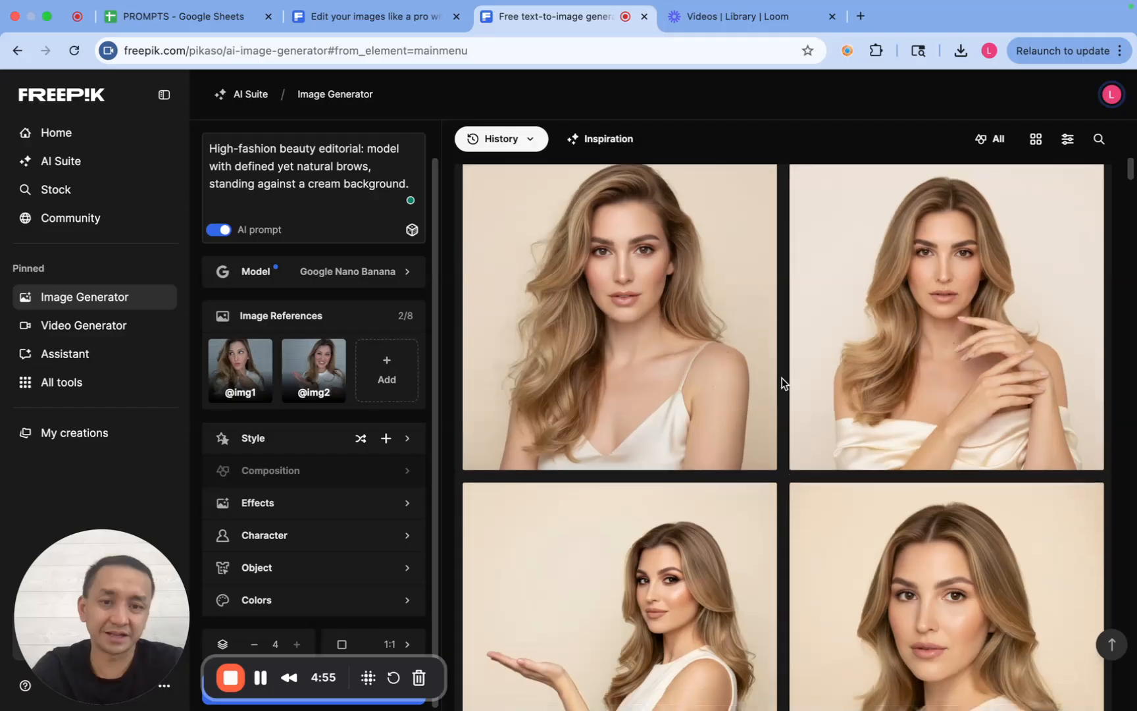
scroll(782, 382, "up", 2)
scroll(782, 382, "up", 2)
scroll(782, 382, "down", 4)
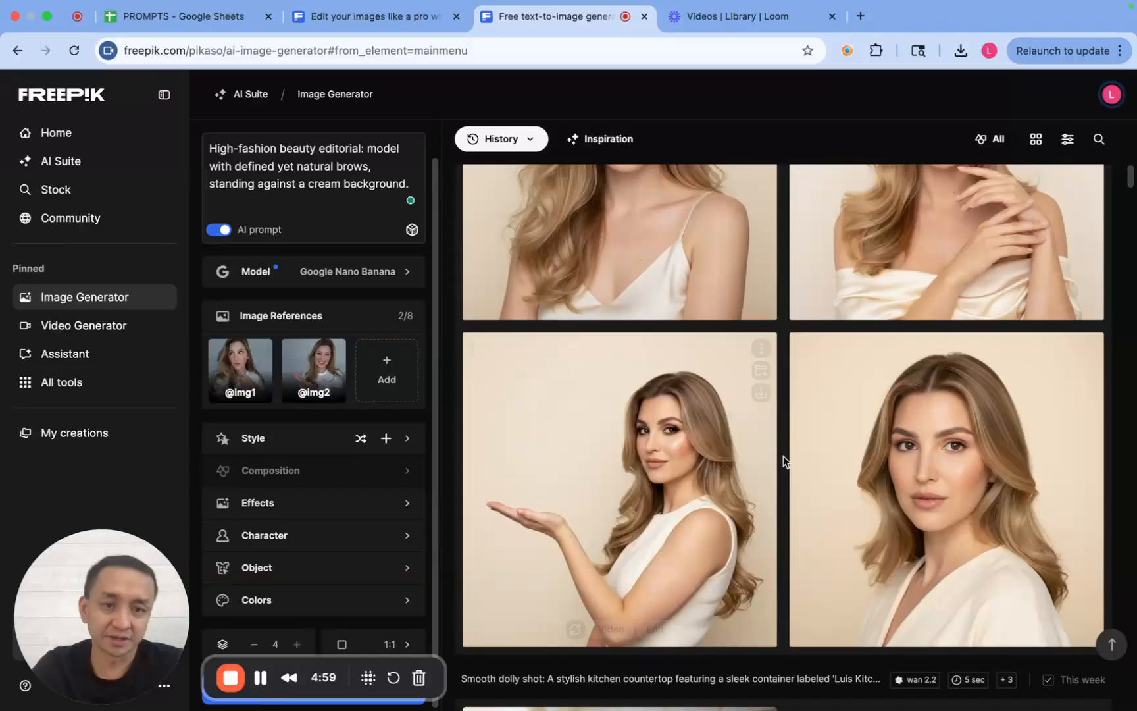
scroll(783, 457, "down", 5)
scroll(783, 457, "up", 1)
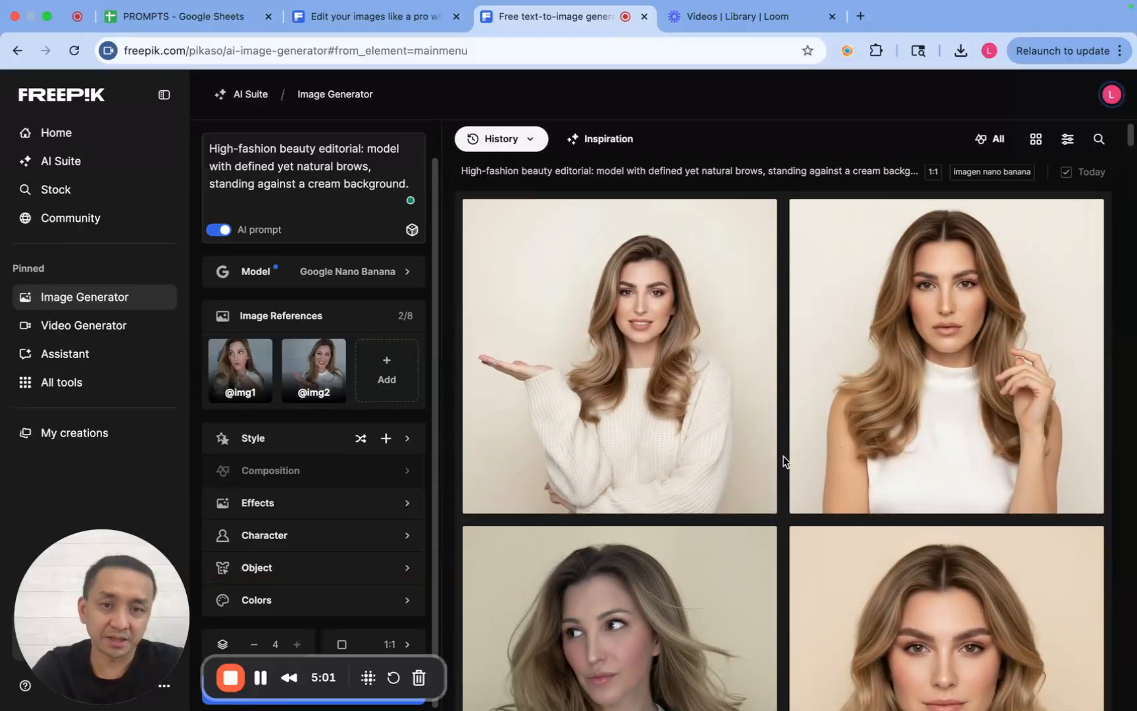
scroll(782, 456, "down", 4)
scroll(783, 456, "down", 3)
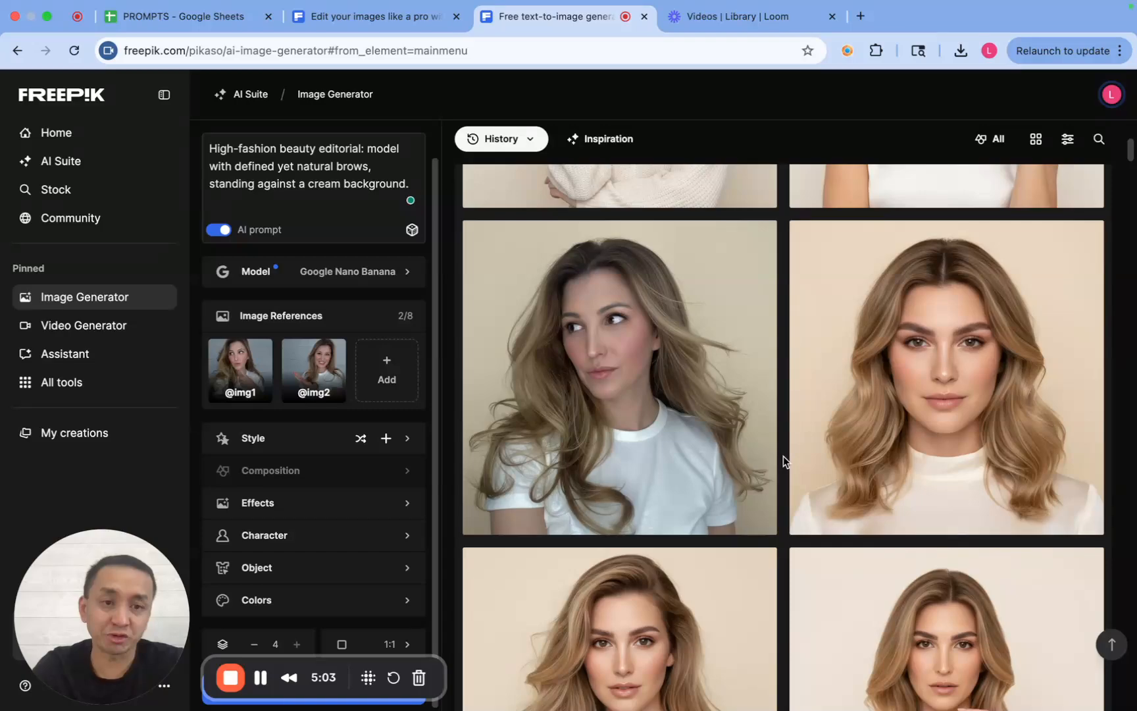
scroll(783, 457, "up", 5)
scroll(783, 457, "up", 2)
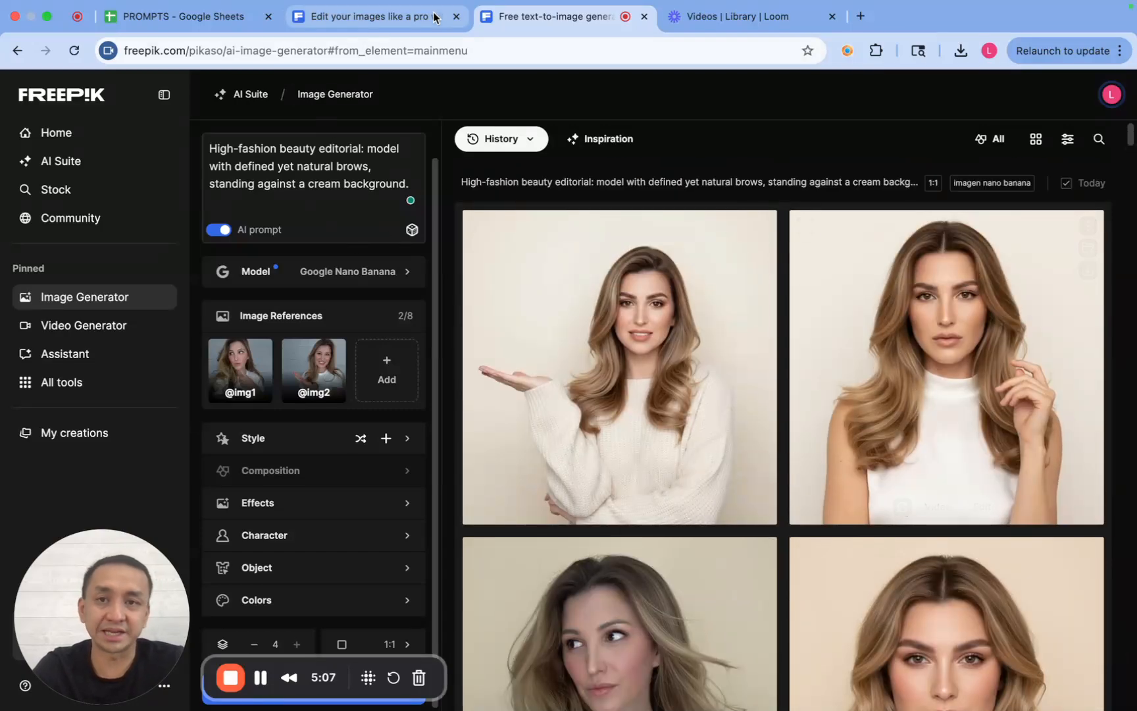
- Copy the platinum-haired woman's broken-mirror prompt from the community image and replace the image generator's prompt with it
left_click(357, 22)
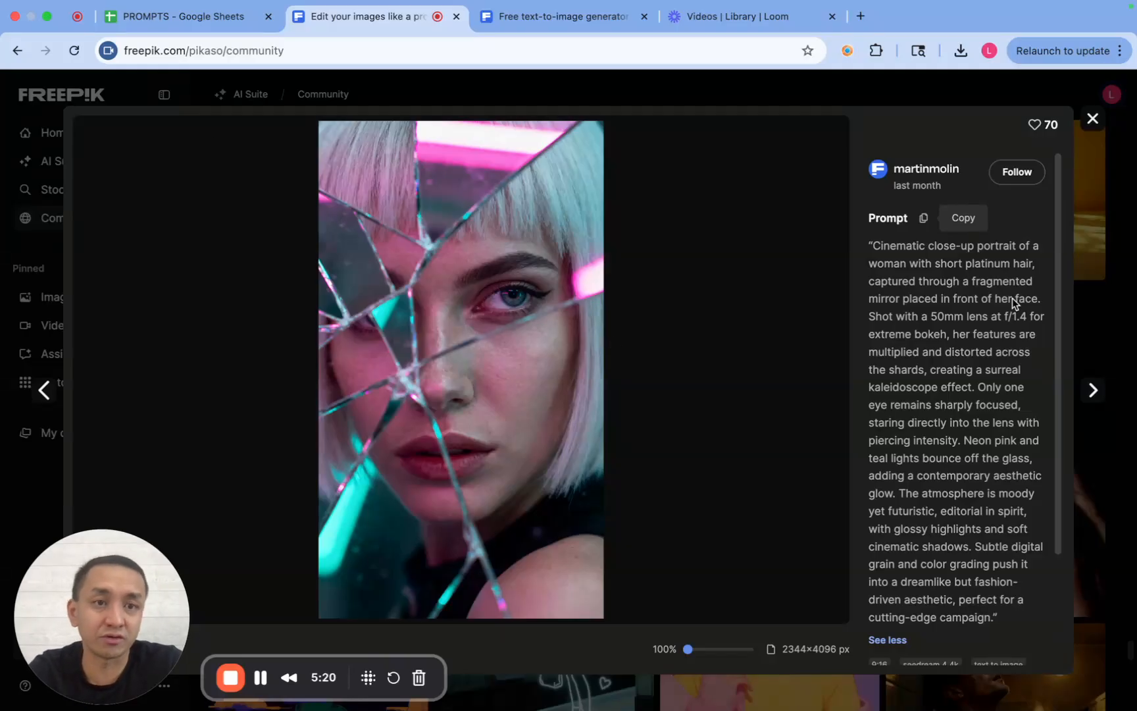
left_click(924, 218)
left_click(566, 21)
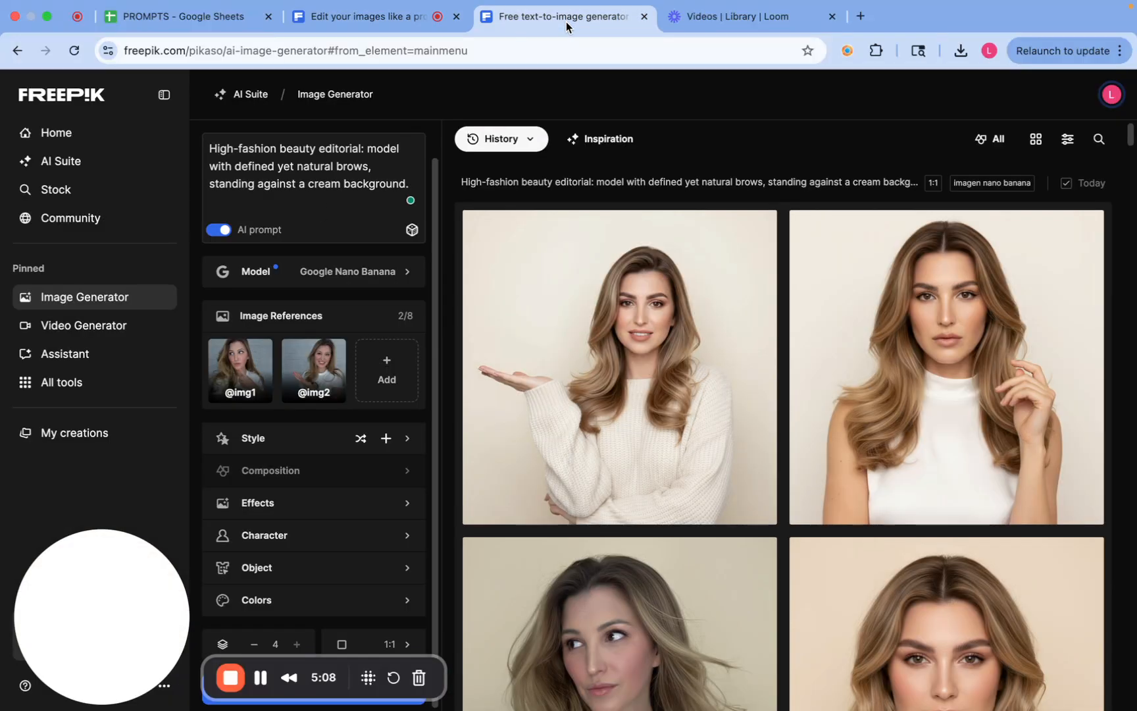
triple_click(297, 187)
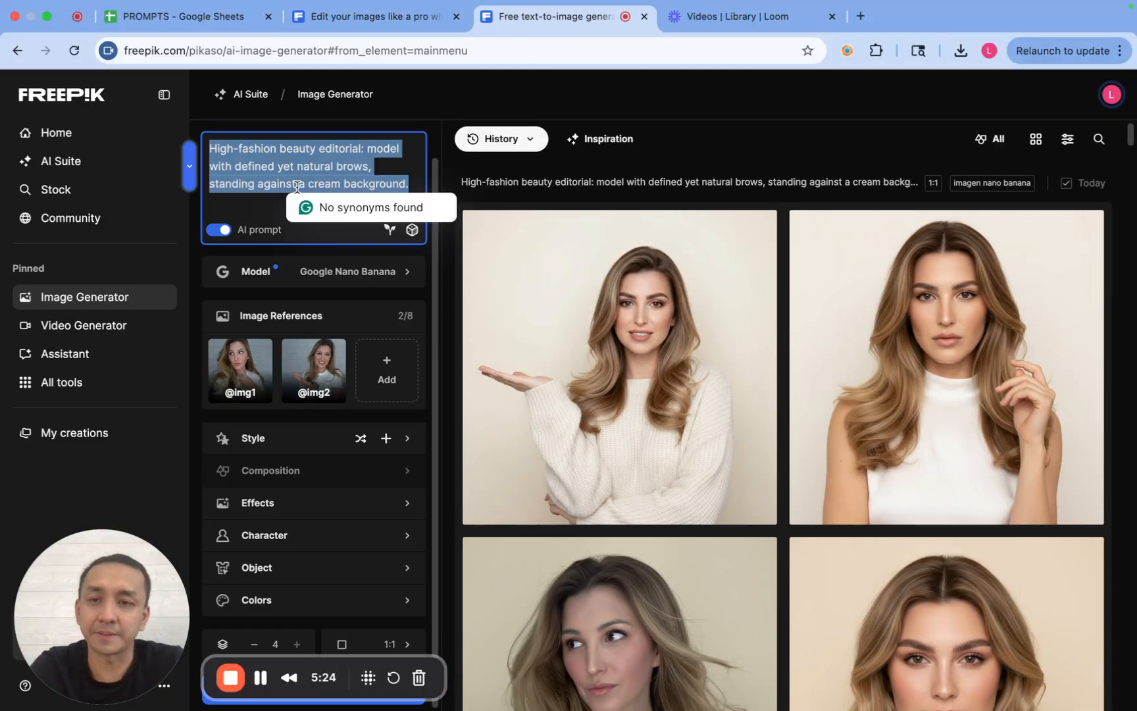
key("super+v")
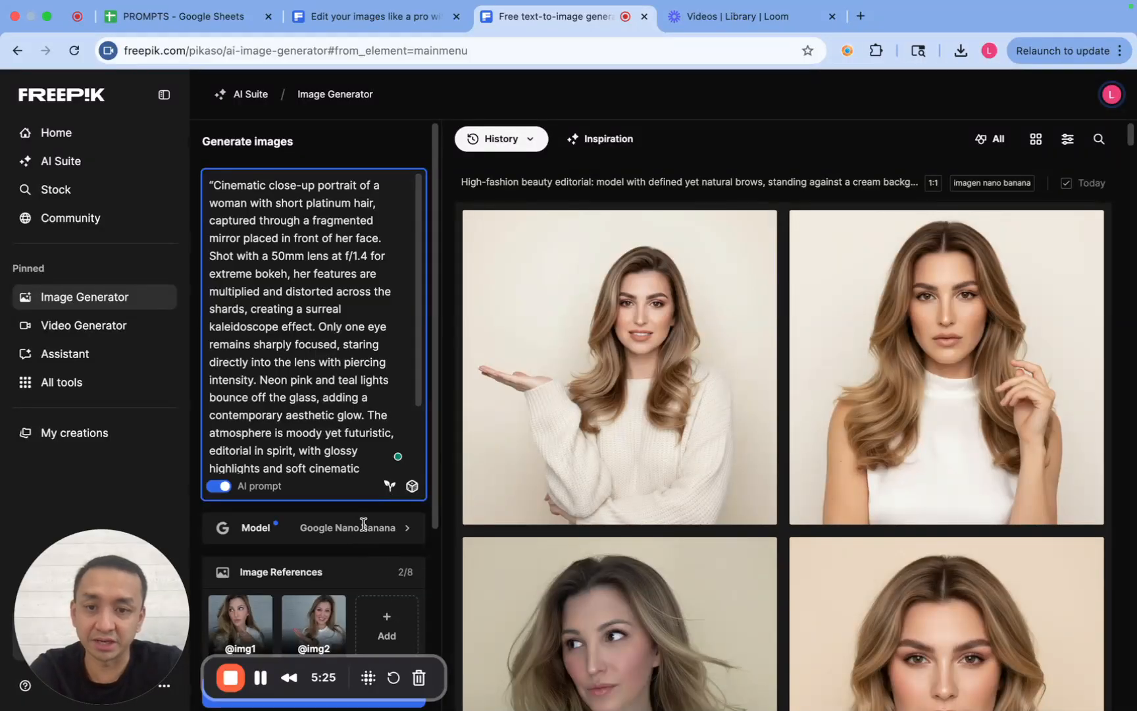
- Generate four square images from the broken-mirror prompt with the two reference photos and Google Nano Banana
scroll(420, 258, "down", 10)
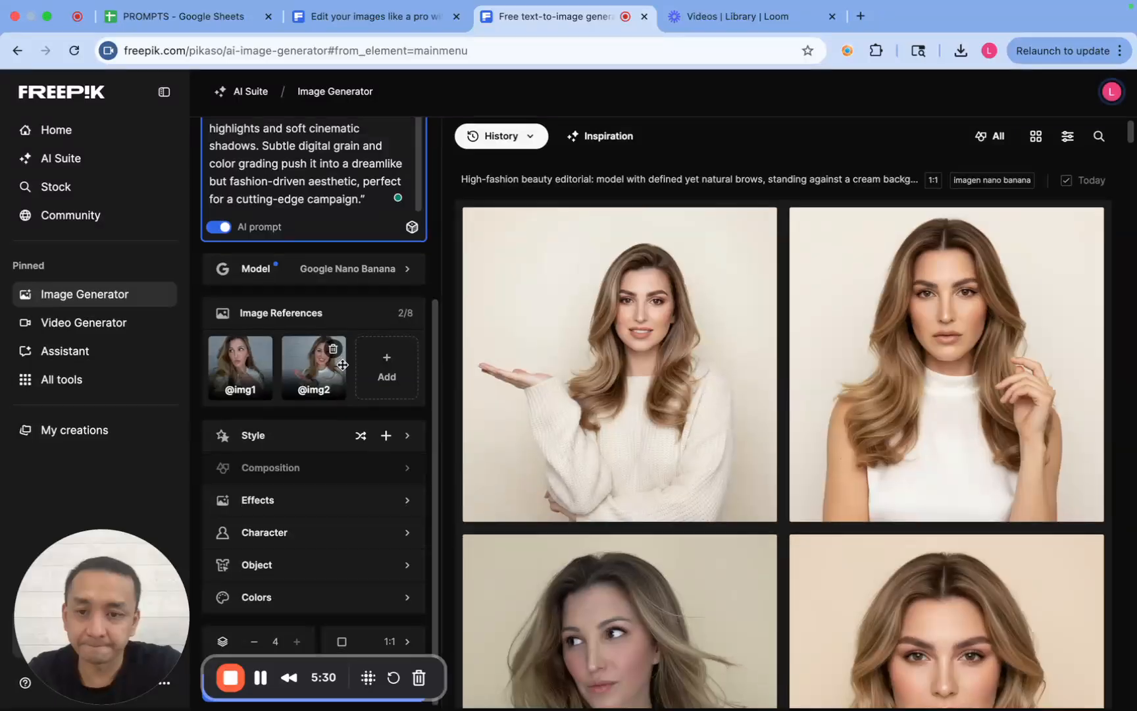
left_click_drag(121, 554, 696, 541)
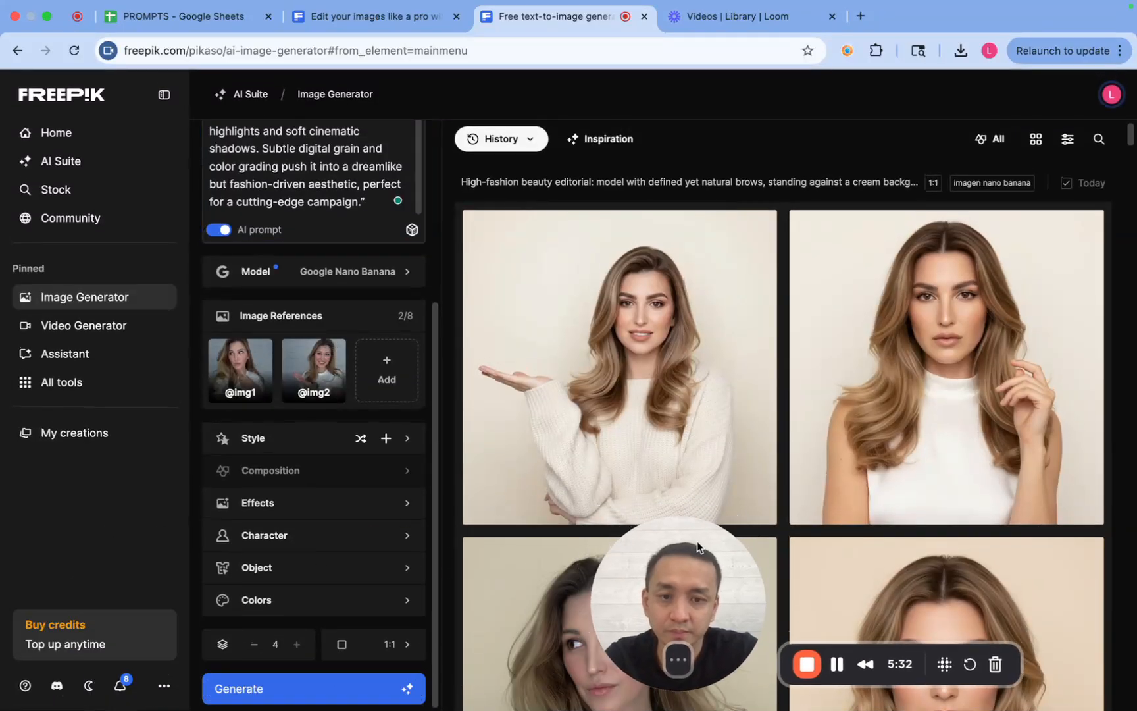
left_click(257, 696)
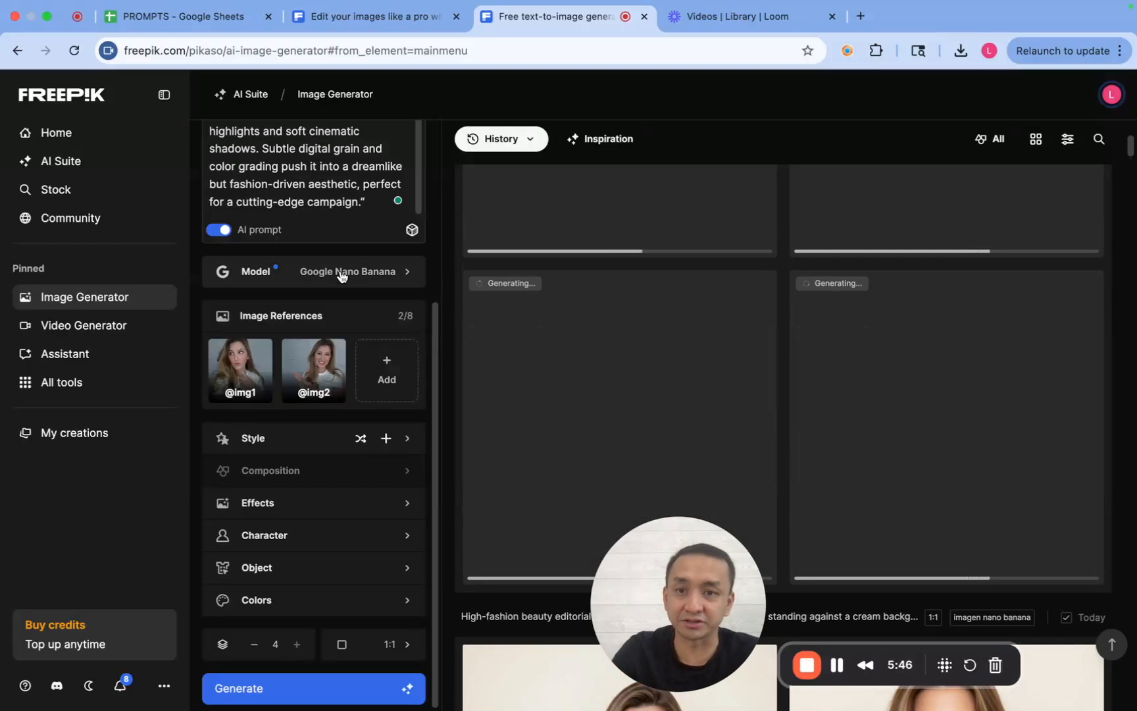
- Review the image models available for generation, from Google and Mystic through Runway and Classic
left_click(341, 276)
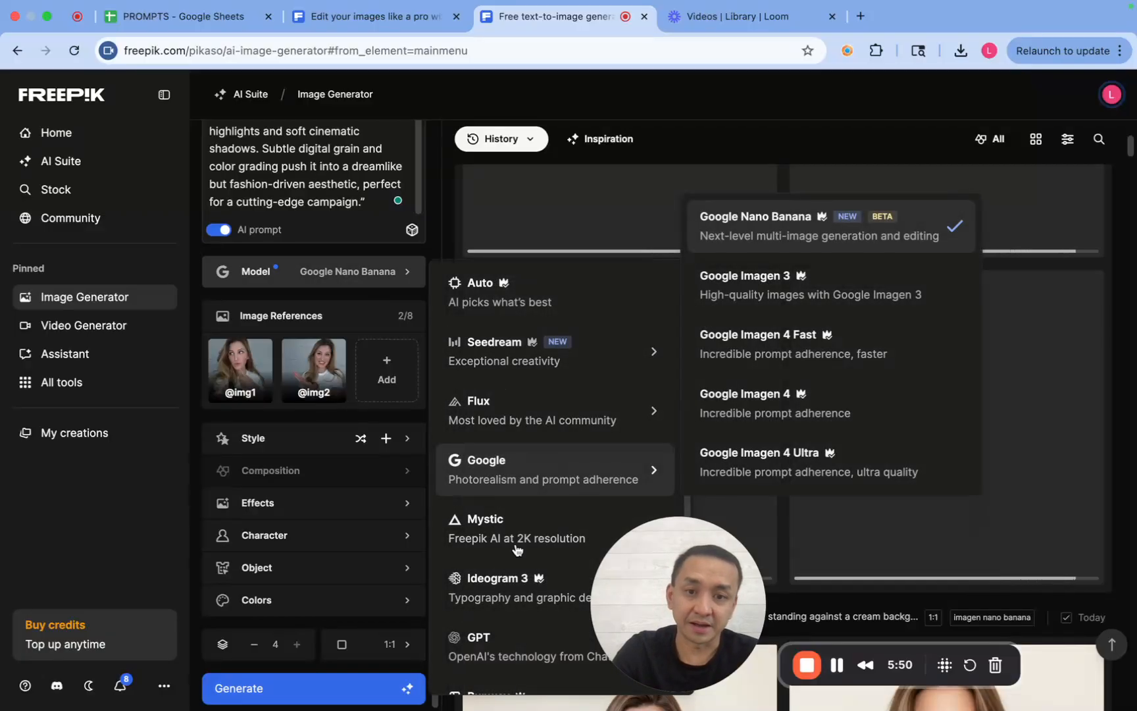
scroll(510, 572, "down", 3)
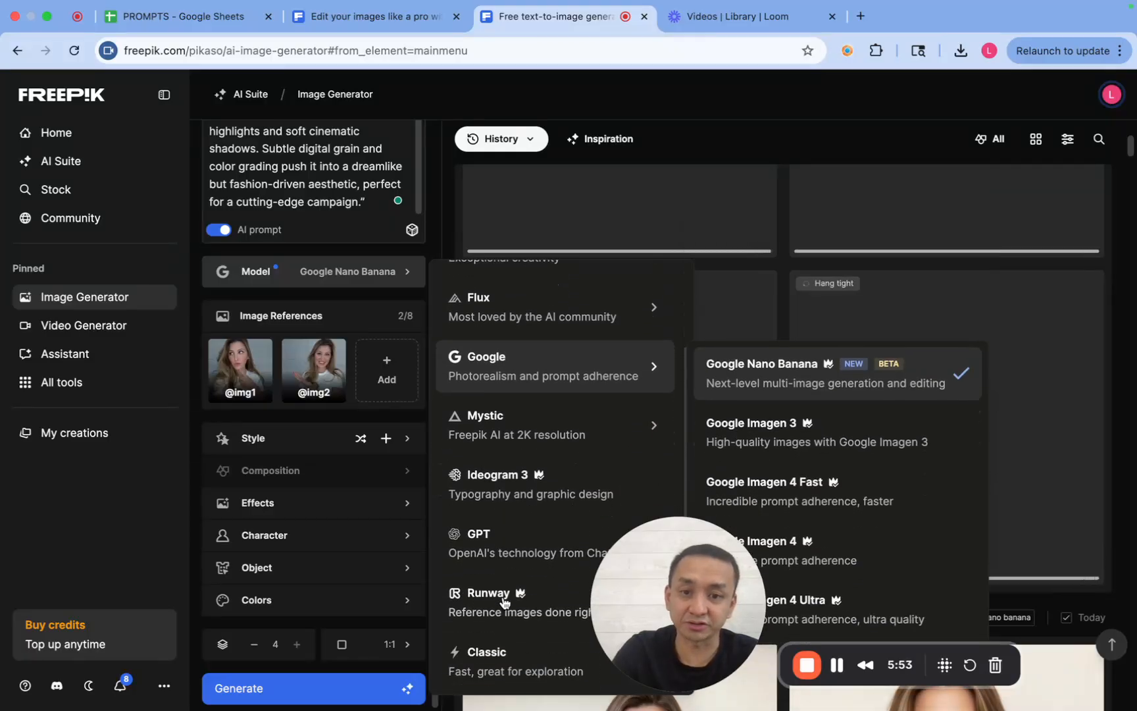
left_click_drag(651, 545, 132, 523)
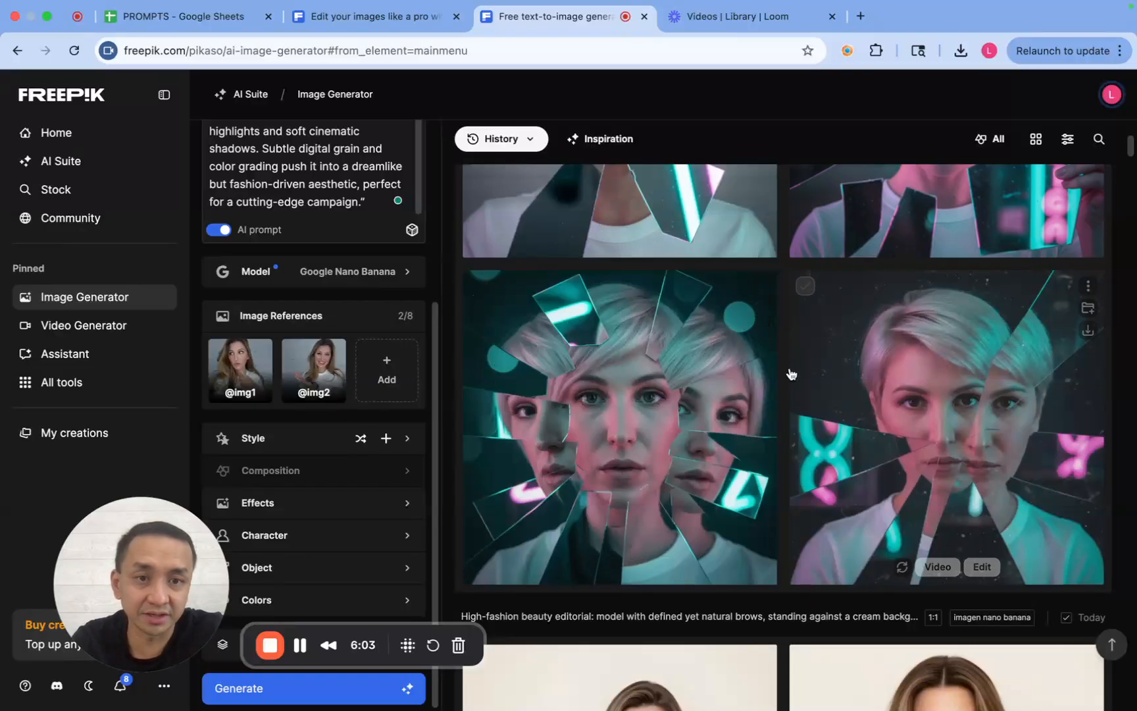
- Examine the four generated broken-mirror portraits for their likeness to the reference photos
scroll(777, 380, "up", 4)
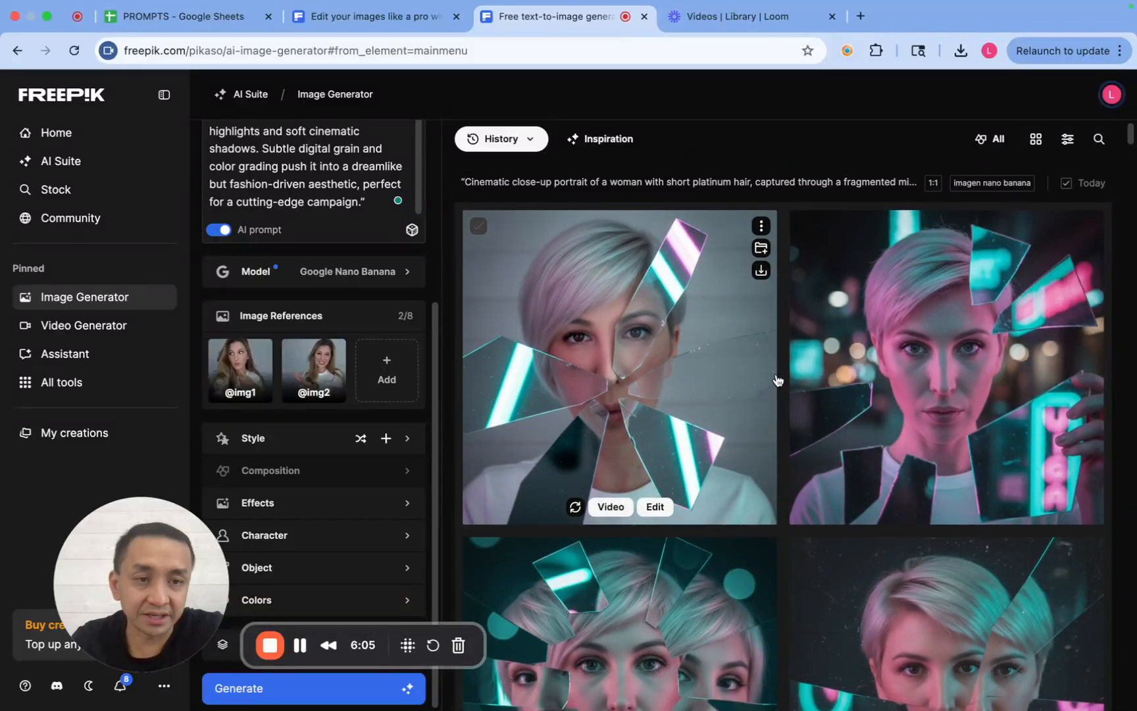
scroll(778, 380, "down", 6)
scroll(778, 380, "up", 3)
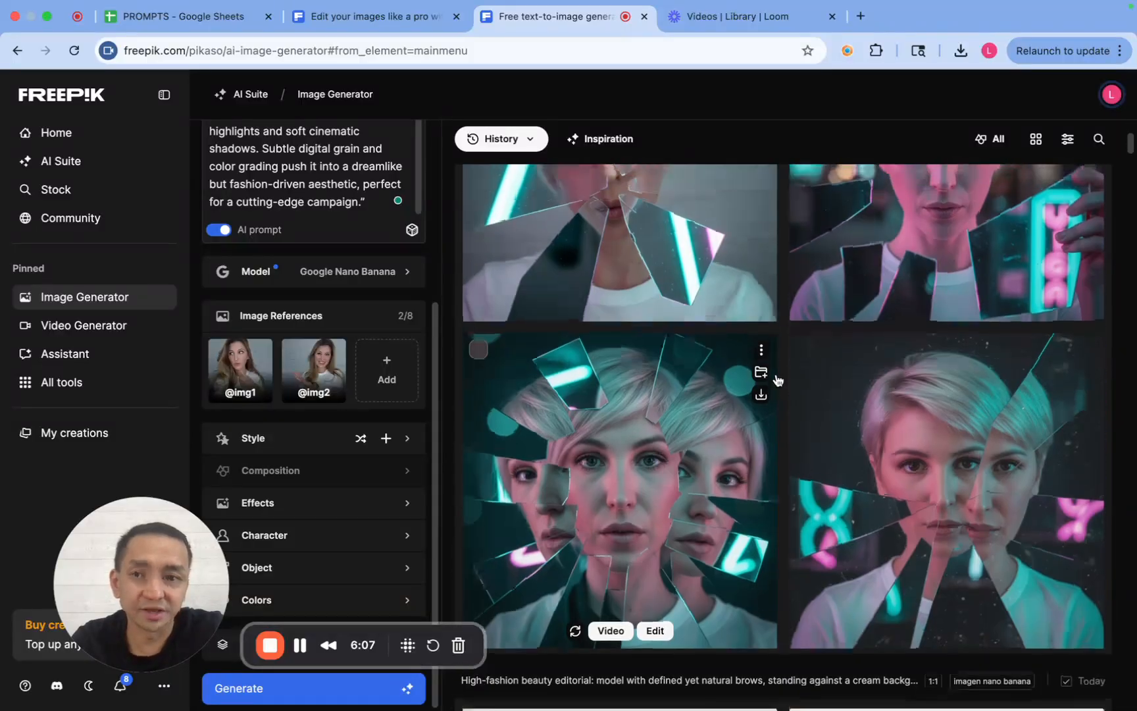
- Generate another four square images from the broken-mirror prompt with the two reference photos and Google Nano Banana
scroll(777, 376, "down", 2)
left_click_drag(159, 514, 705, 528)
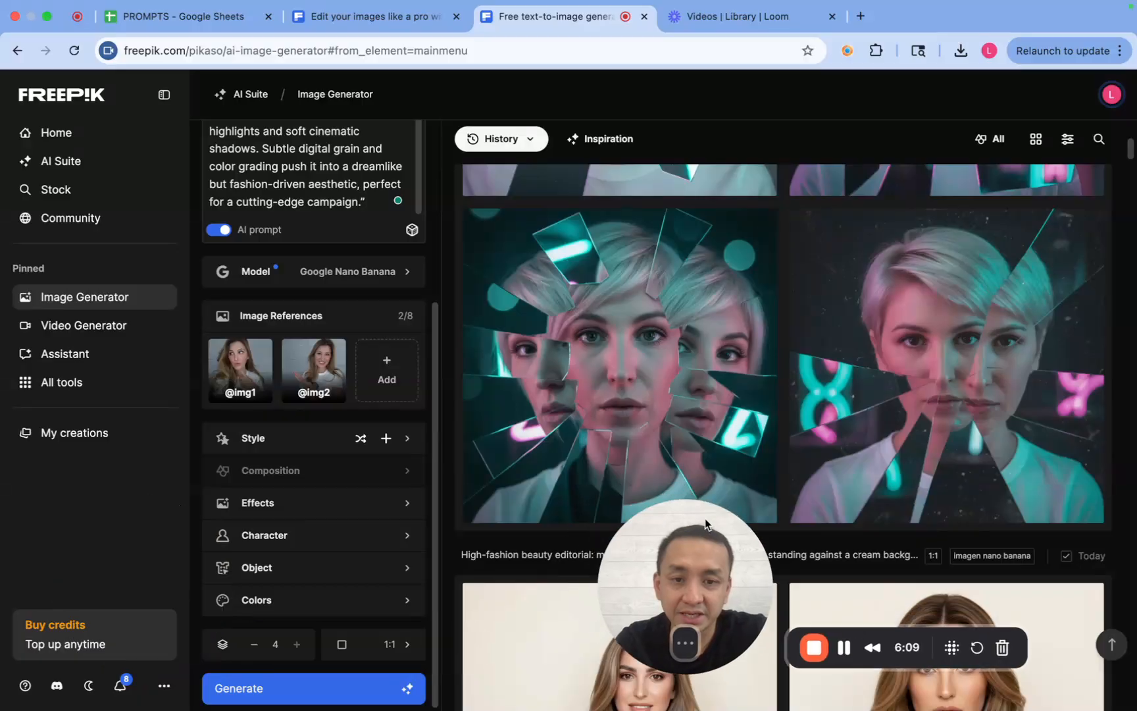
left_click(254, 688)
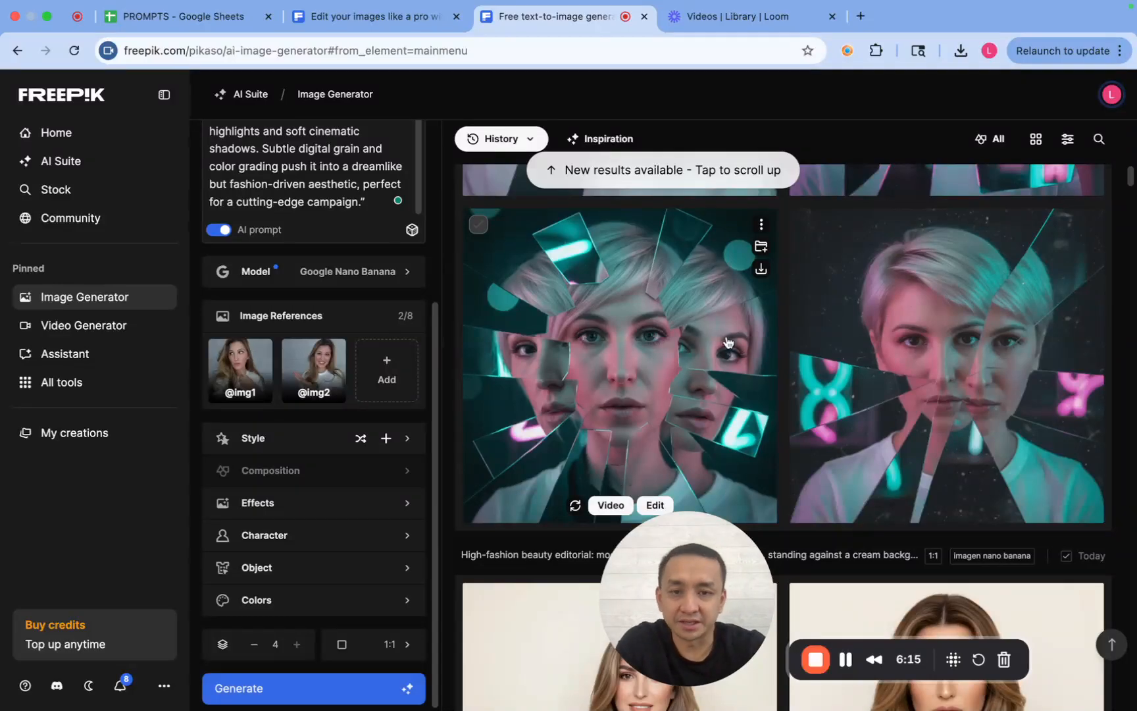
scroll(780, 370, "up", 10)
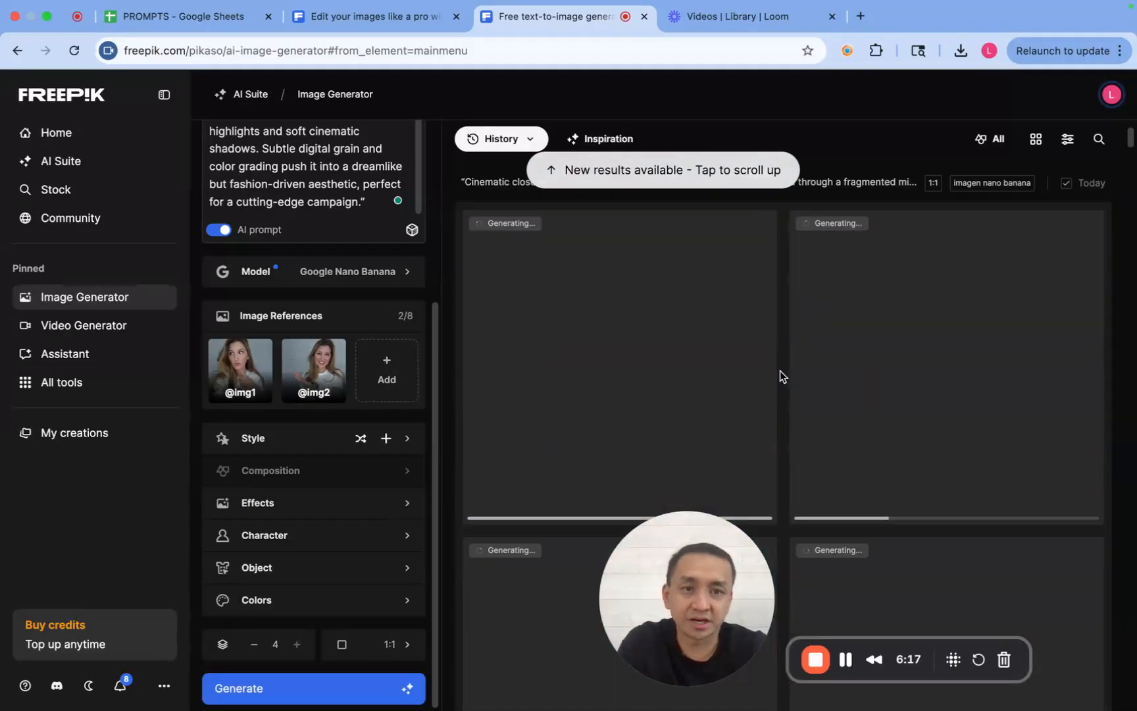
- Close the broken-mirror image in the community gallery and open the woman holding daisies with her full prompt shown
left_click(368, 23)
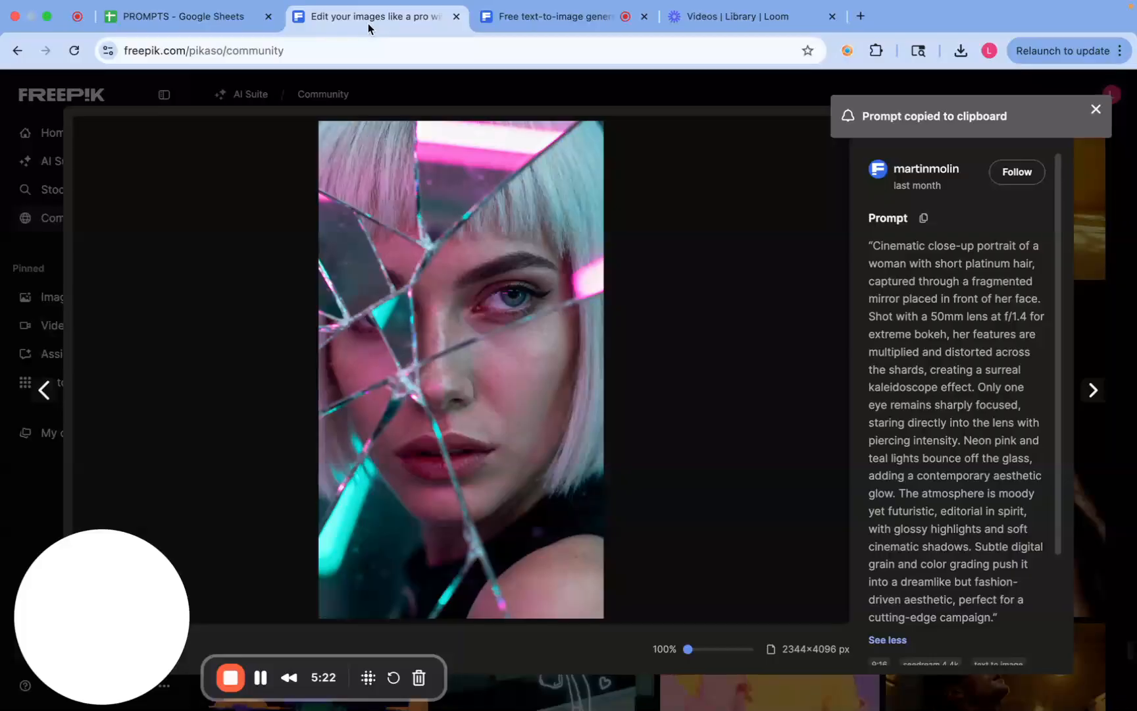
left_click(1092, 120)
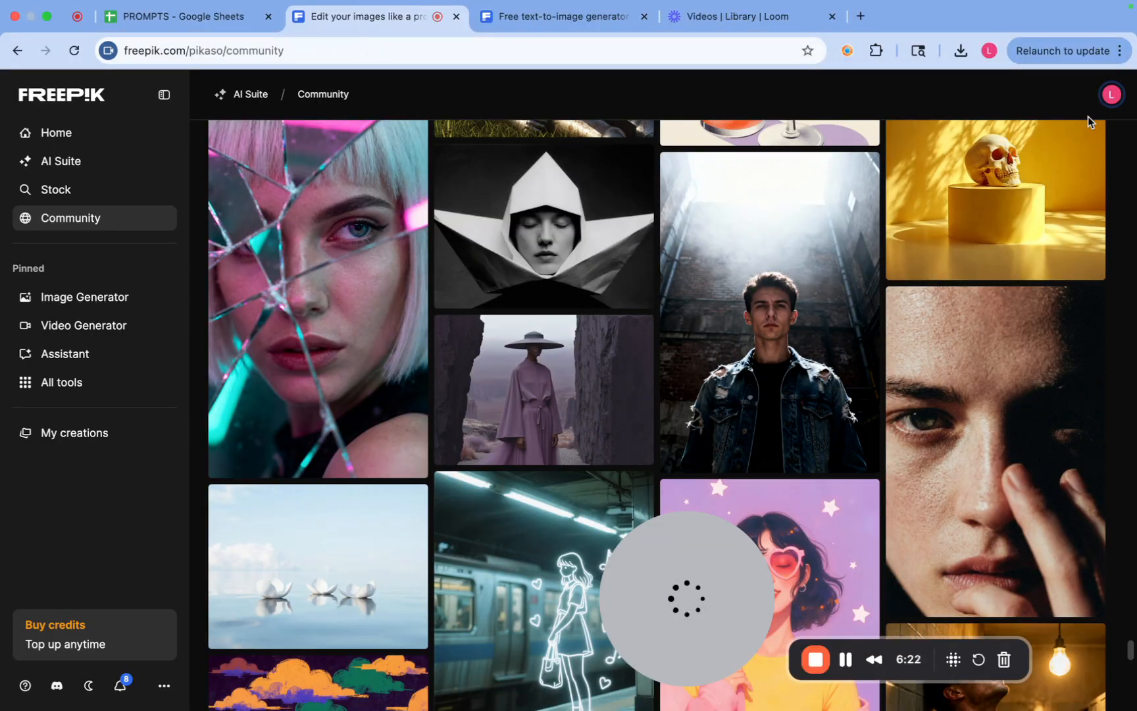
scroll(653, 346, "up", 8)
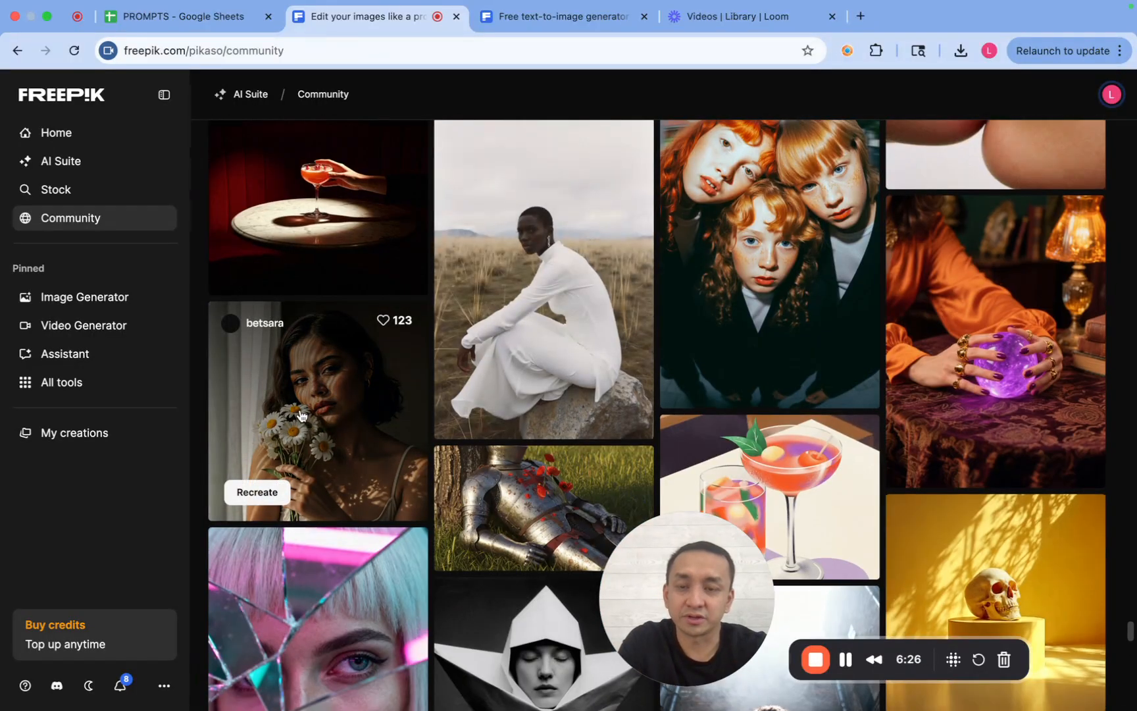
left_click(301, 414)
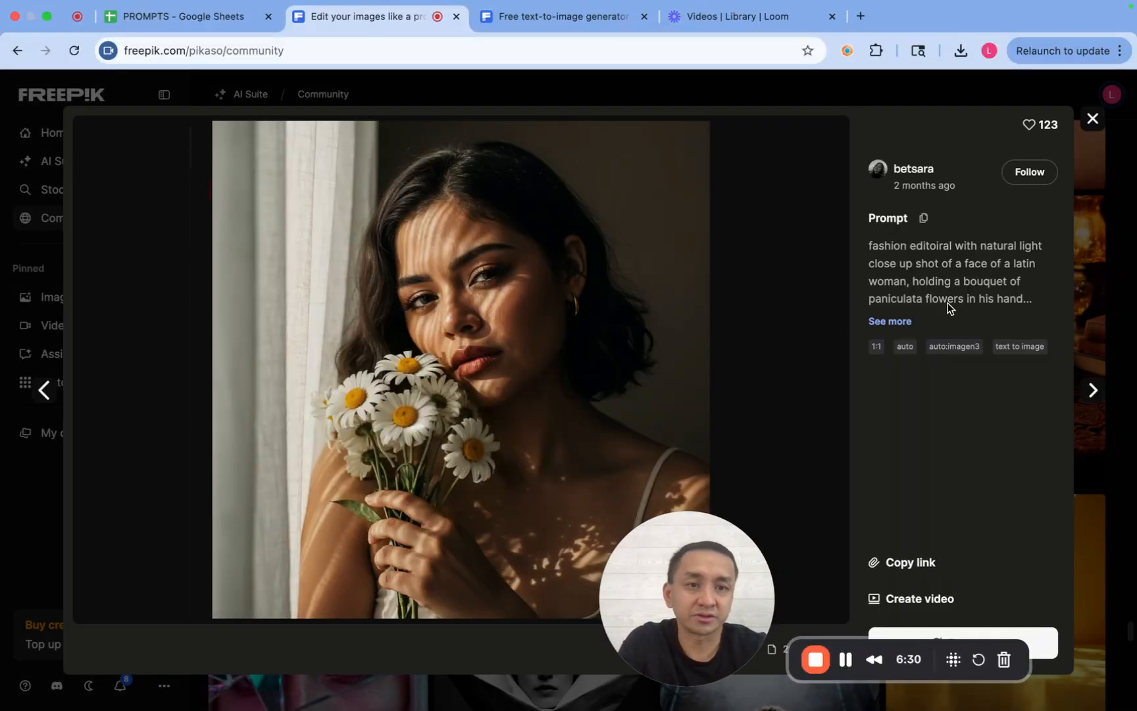
left_click(894, 322)
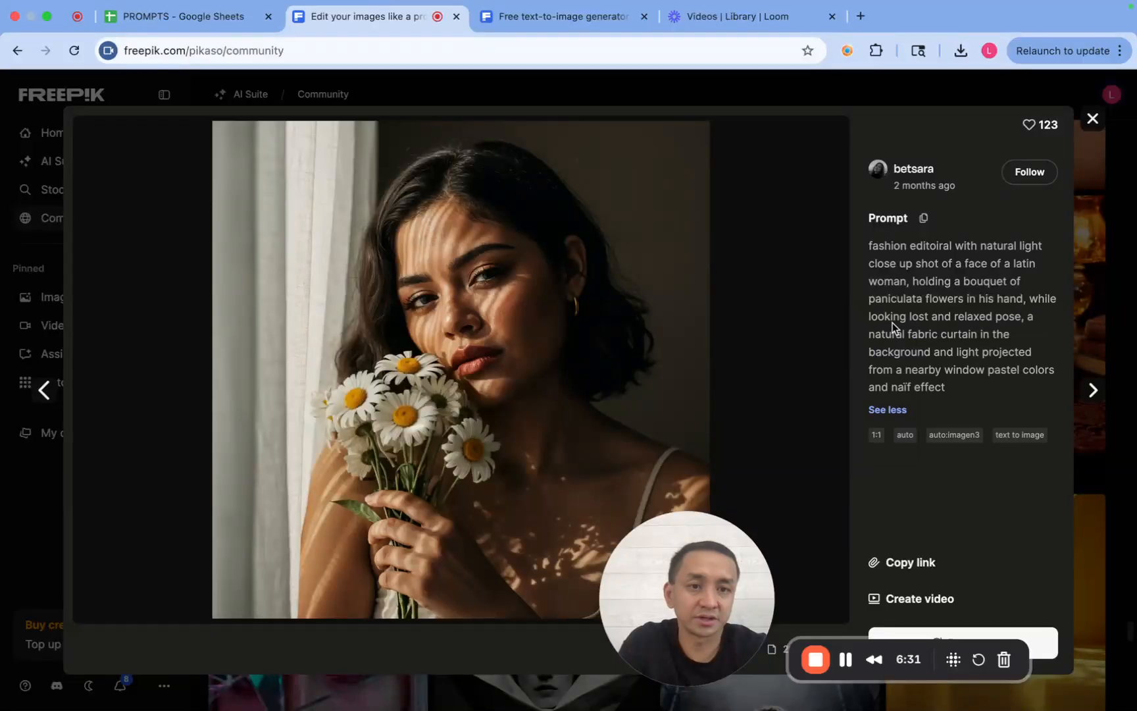
- Return to the image generator and compare the new broken-mirror portraits with the previous batch
left_click(563, 19)
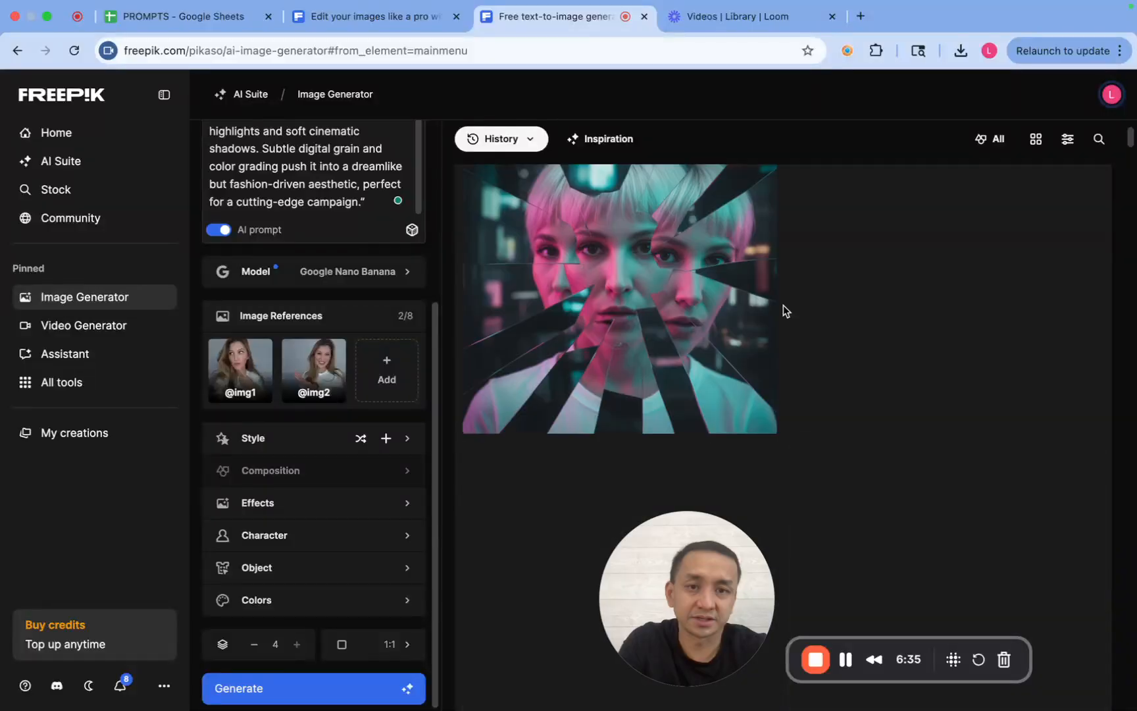
scroll(783, 305, "down", 3)
scroll(783, 305, "down", 2)
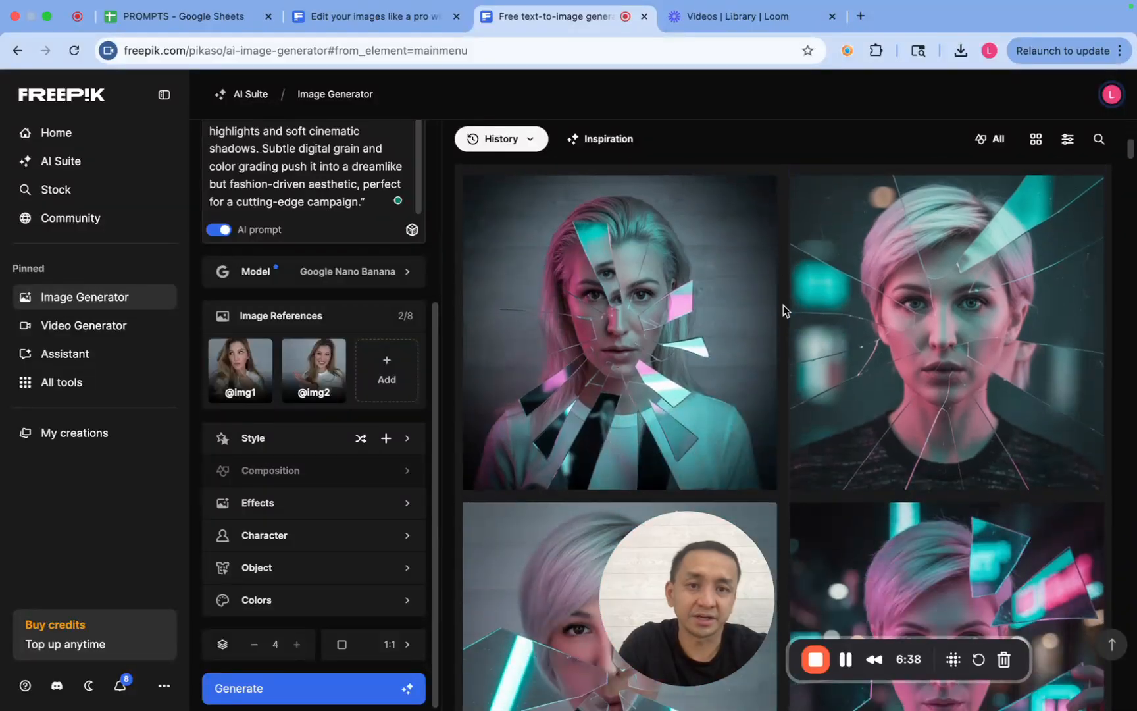
scroll(783, 304, "down", 3)
scroll(782, 305, "up", 3)
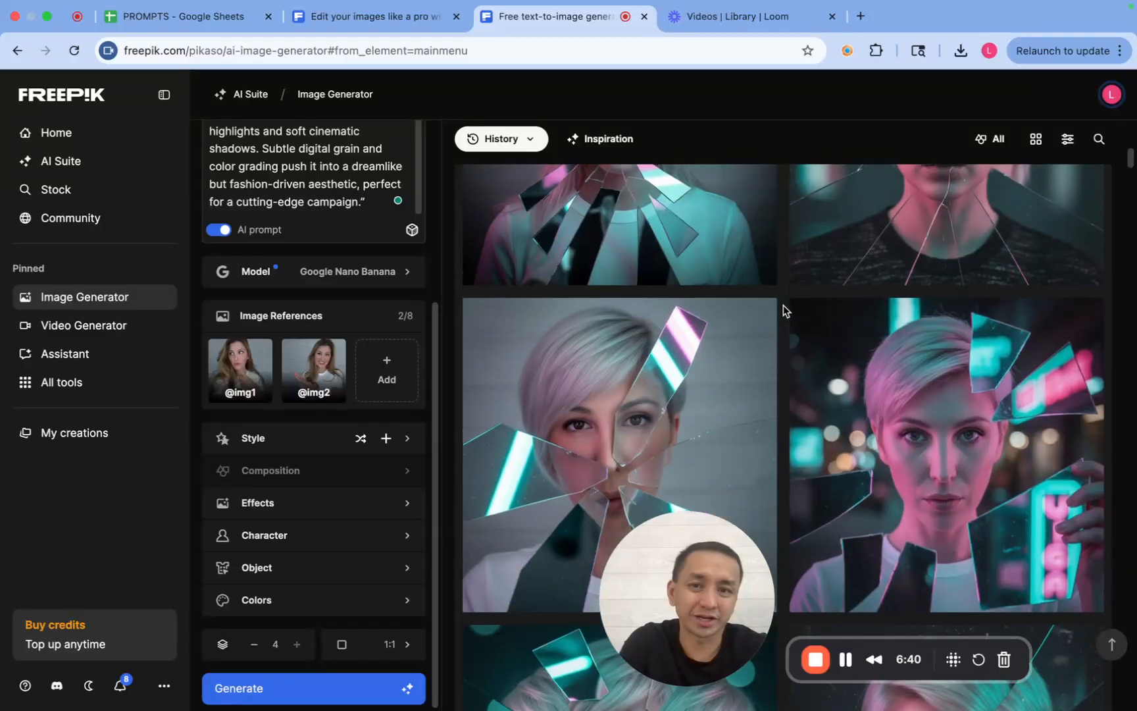
mouse_move(549, 381)
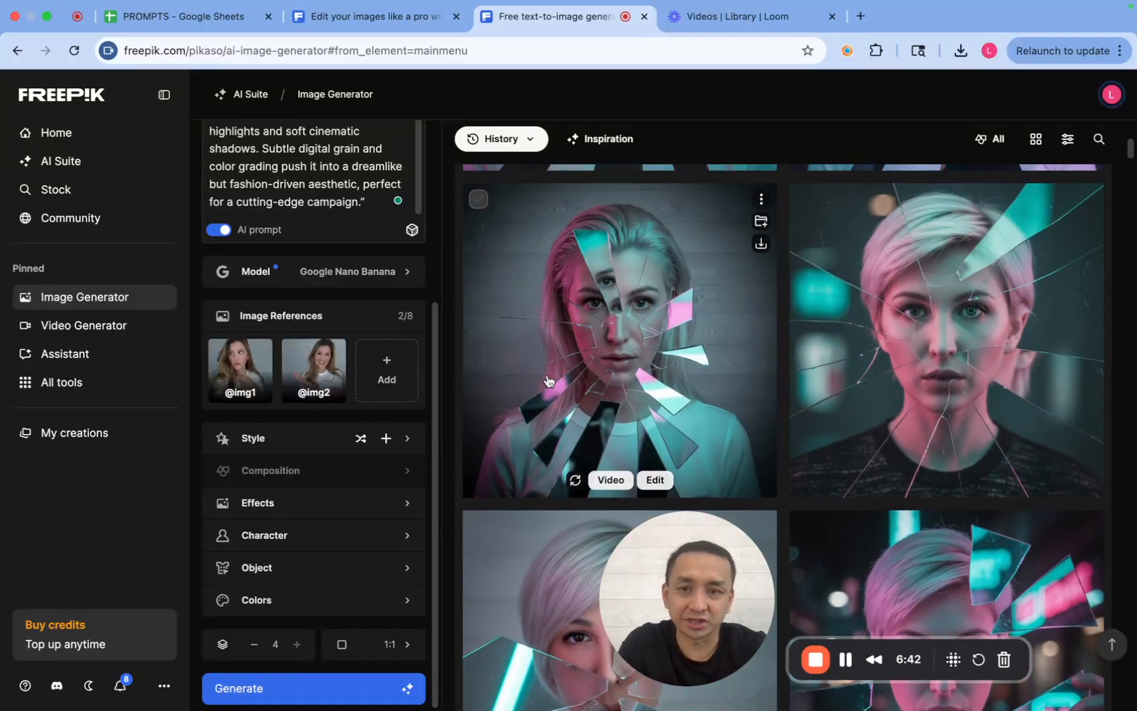
- Switch the model to Auto and generate four 1:1 square images from the broken-mirror prompt with the two reference photos
left_click(304, 279)
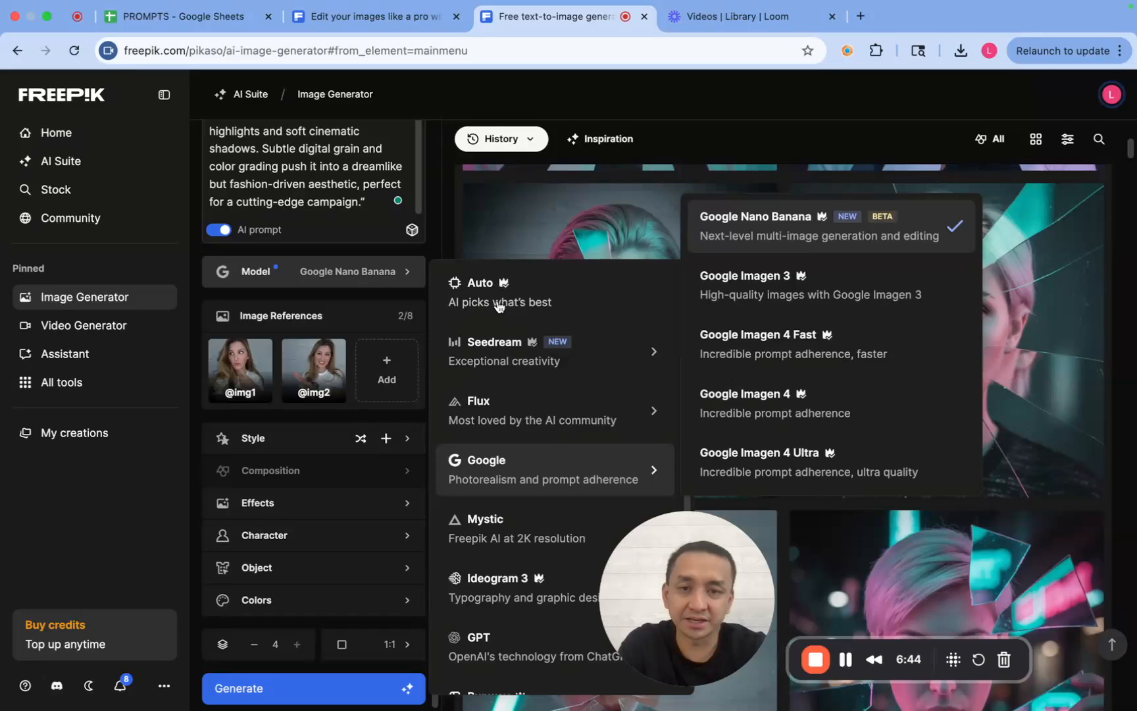
left_click(500, 304)
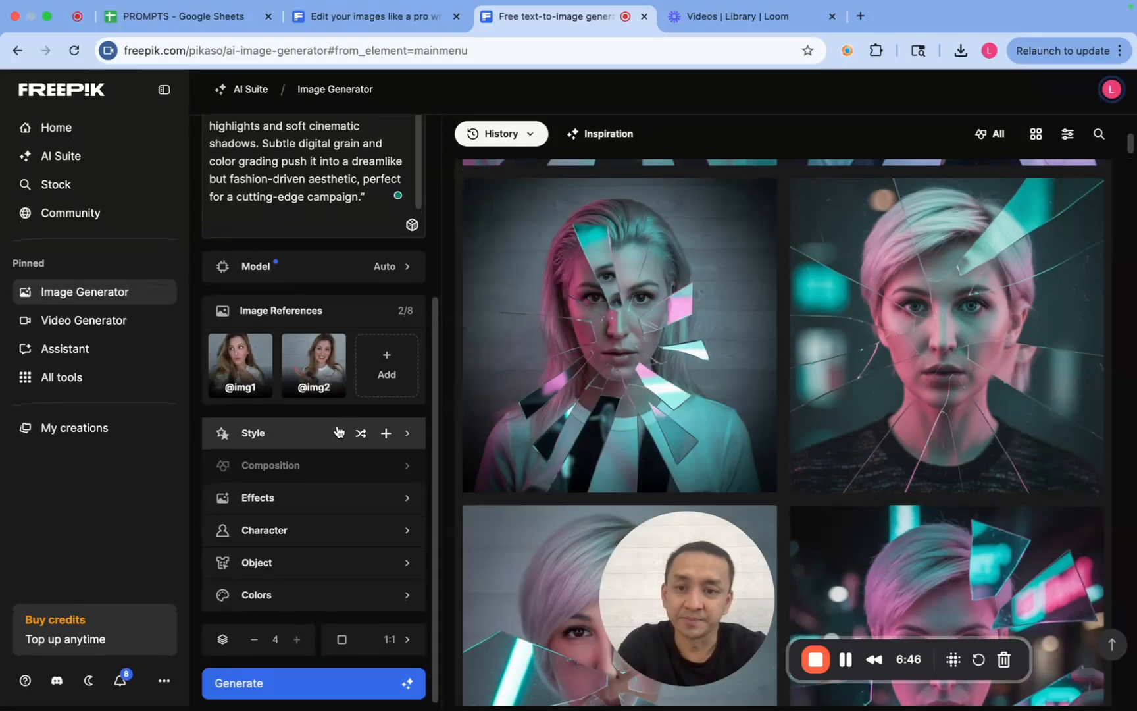
left_click(407, 648)
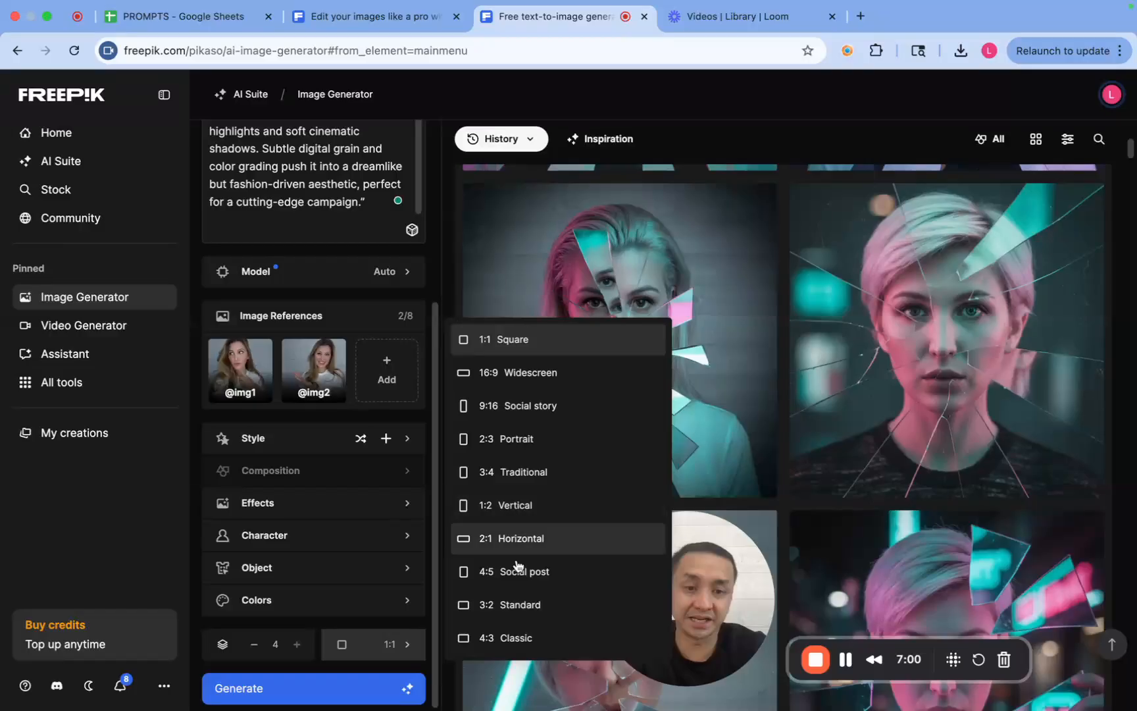
left_click(505, 341)
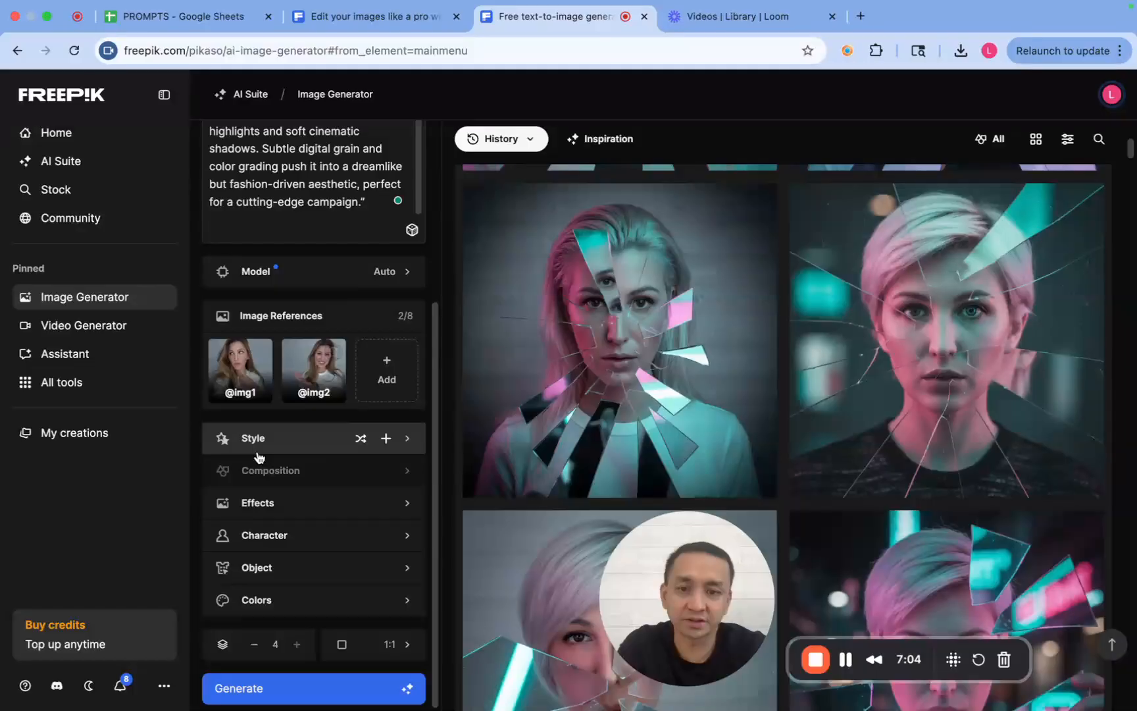
scroll(332, 484, "up", 3)
scroll(332, 487, "down", 3)
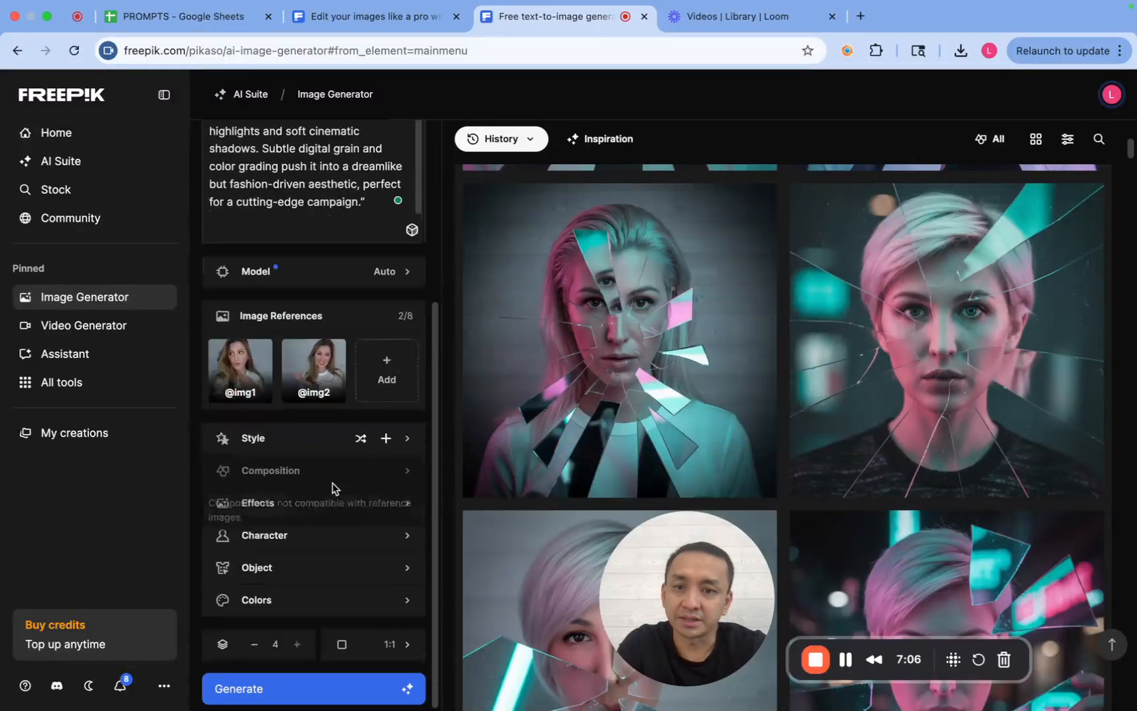
left_click(323, 688)
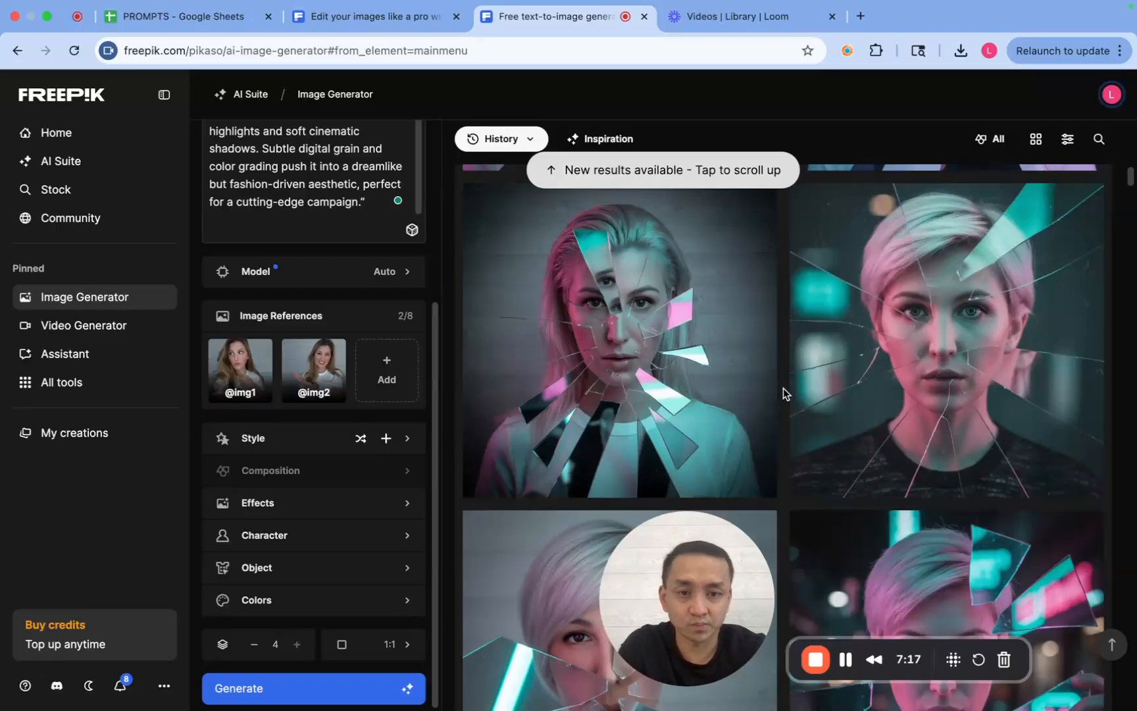
- Examine the Auto-model broken-mirror portraits against the Google Nano Banana versions and the earlier cream-background portraits in the history
scroll(783, 387, "up", 15)
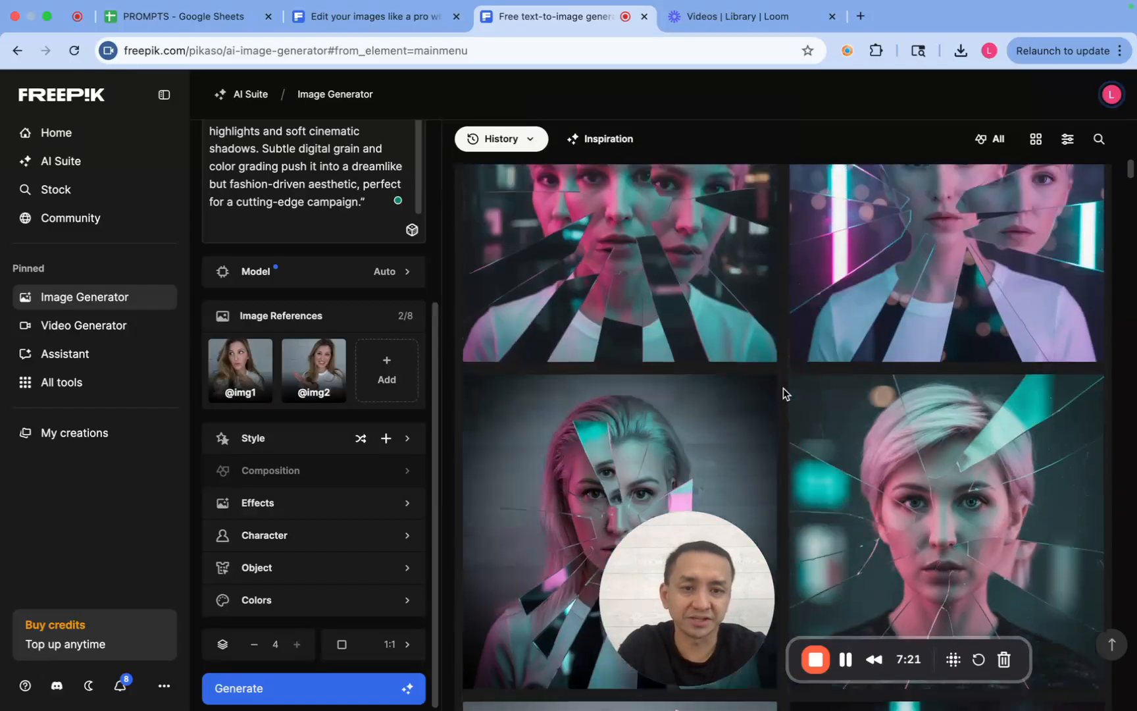
scroll(782, 388, "down", 5)
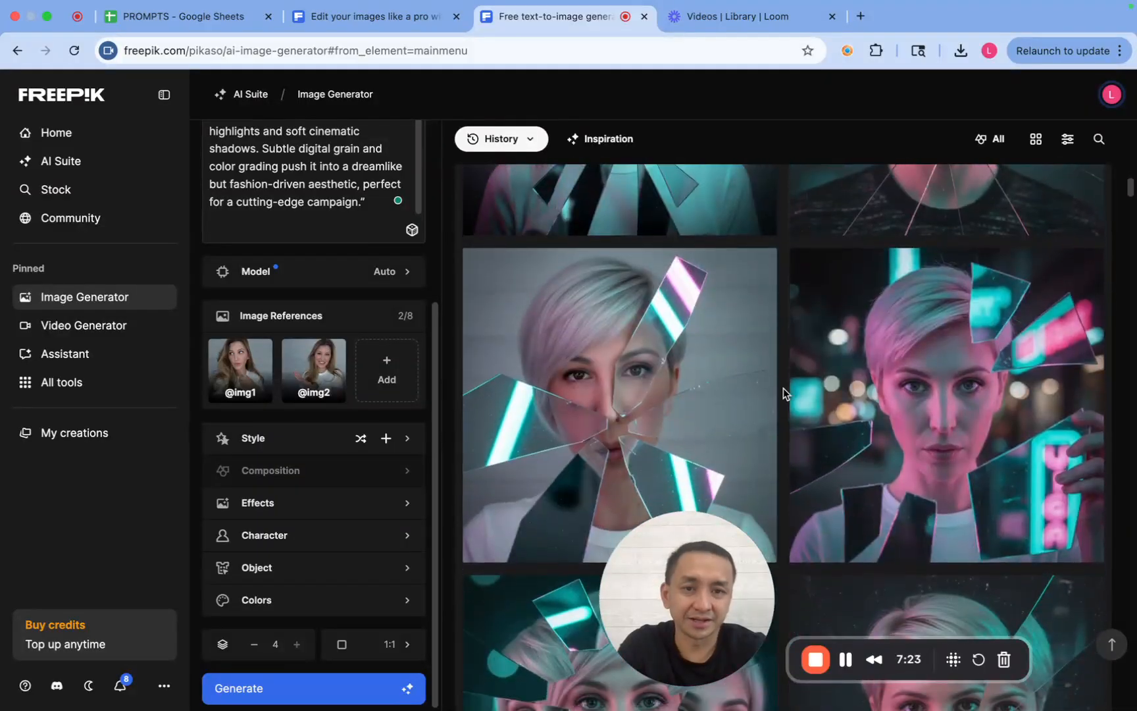
scroll(784, 392, "down", 8)
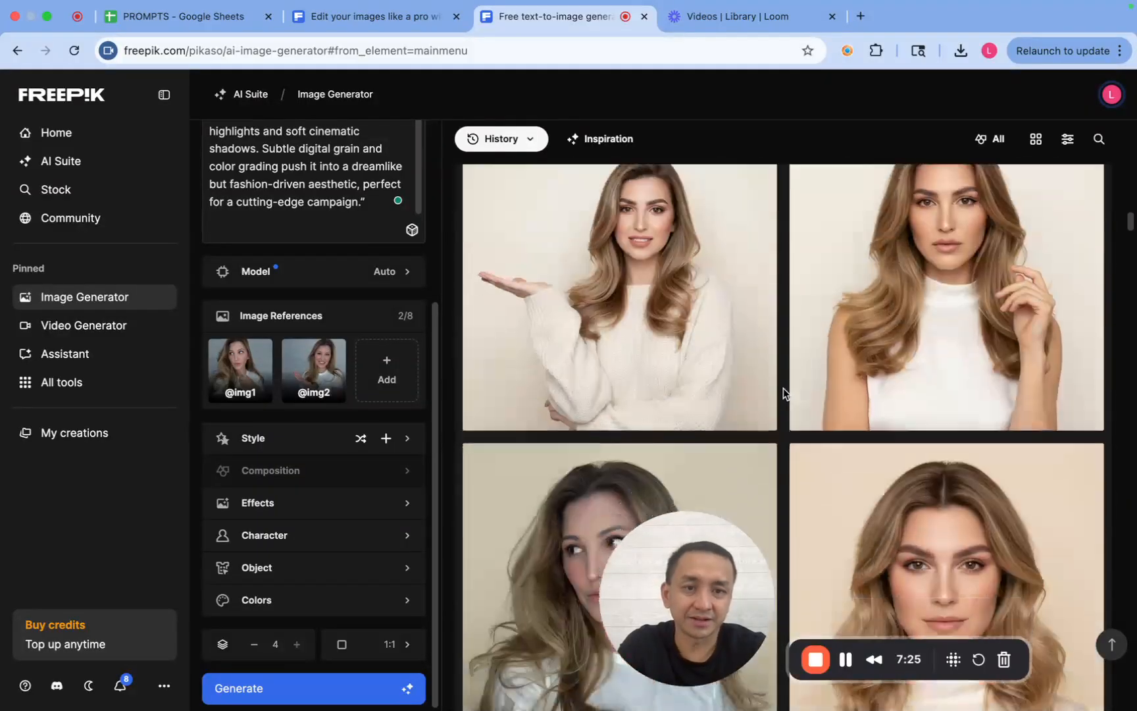
scroll(783, 388, "down", 3)
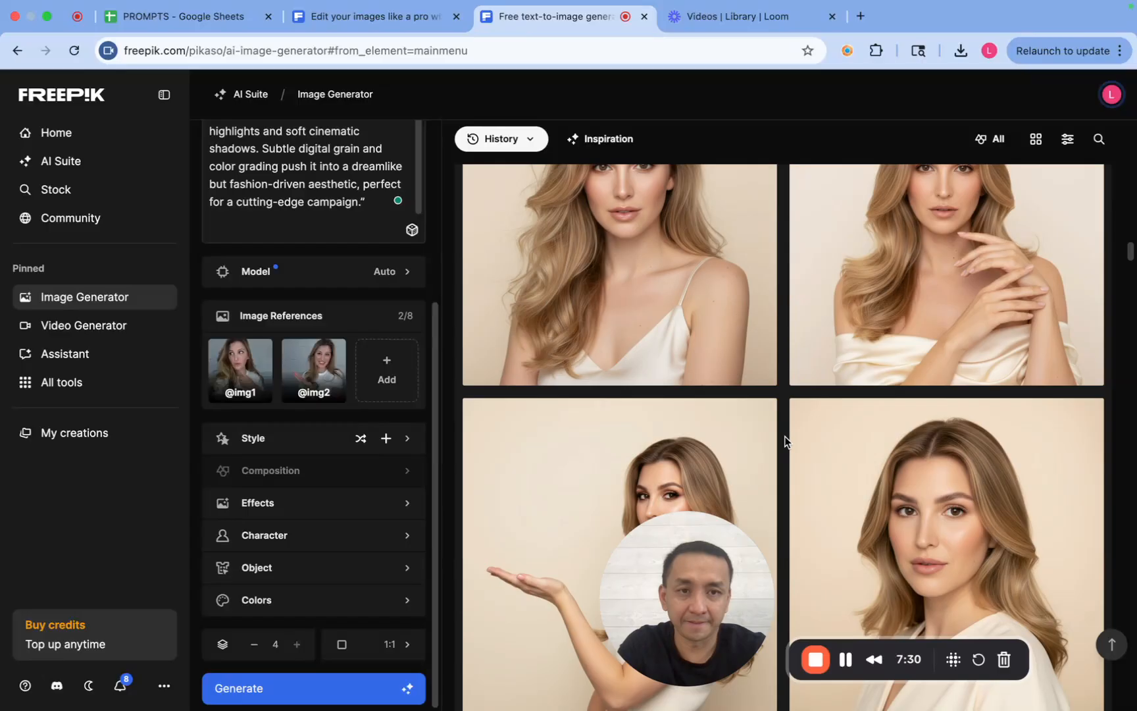
scroll(783, 436, "up", 1)
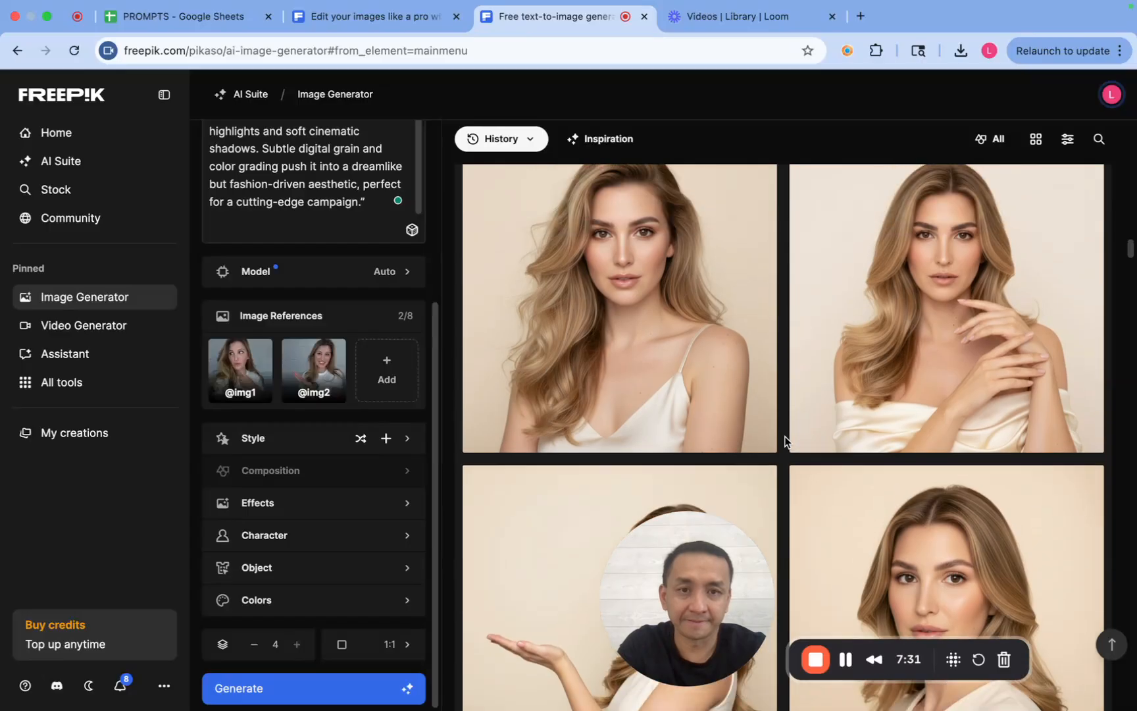
scroll(785, 440, "up", 10)
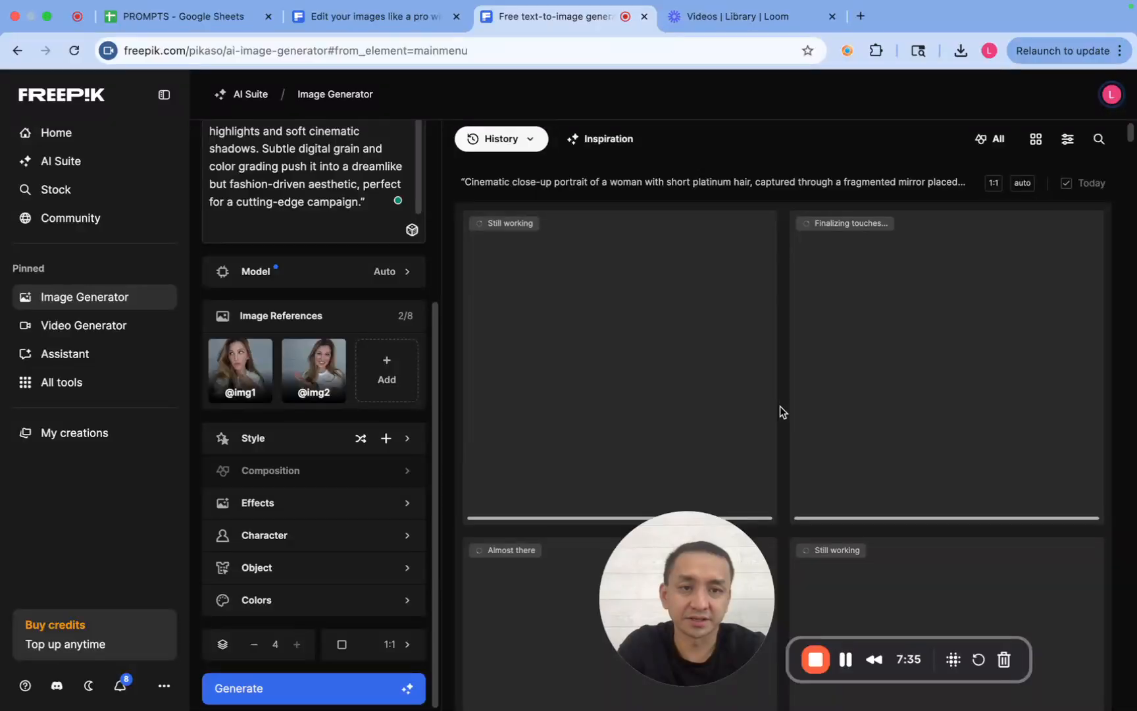
scroll(780, 407, "down", 3)
scroll(780, 406, "up", 3)
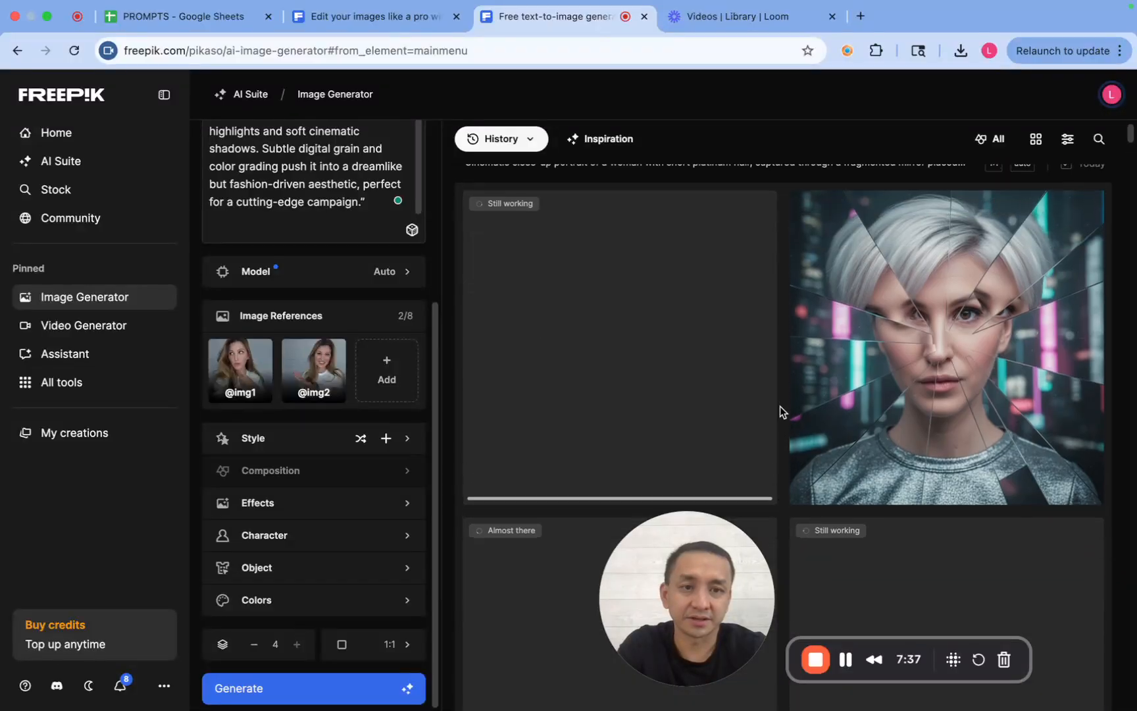
scroll(780, 406, "down", 7)
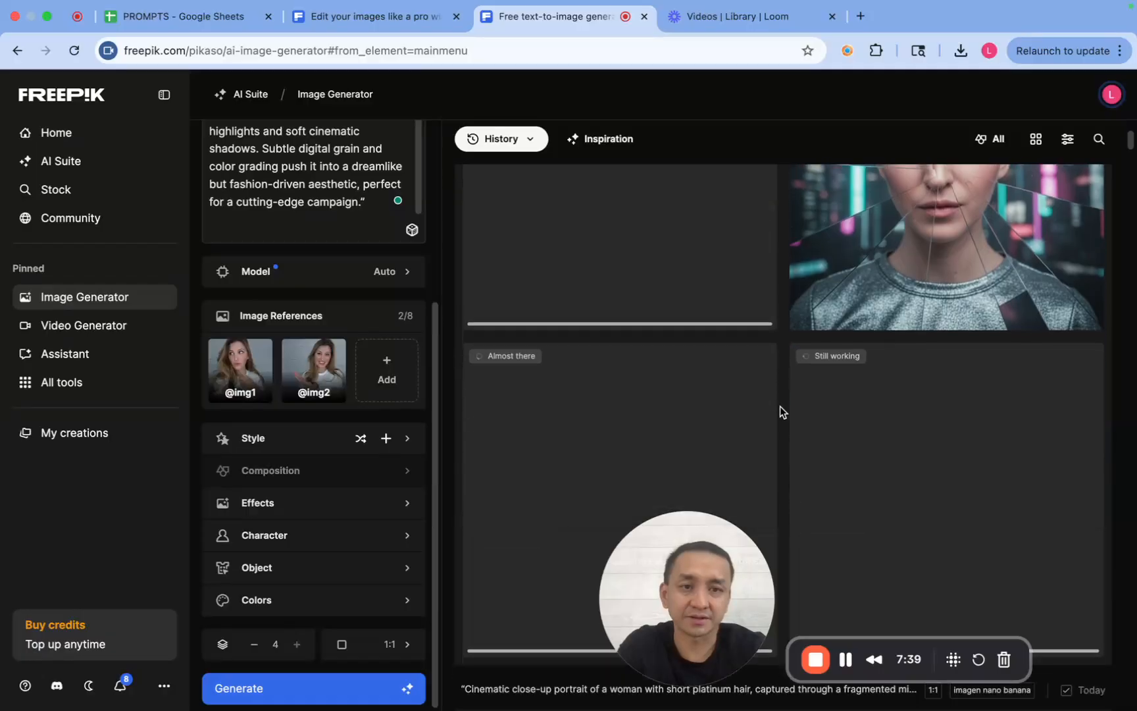
scroll(782, 395, "up", 2)
scroll(782, 355, "down", 4)
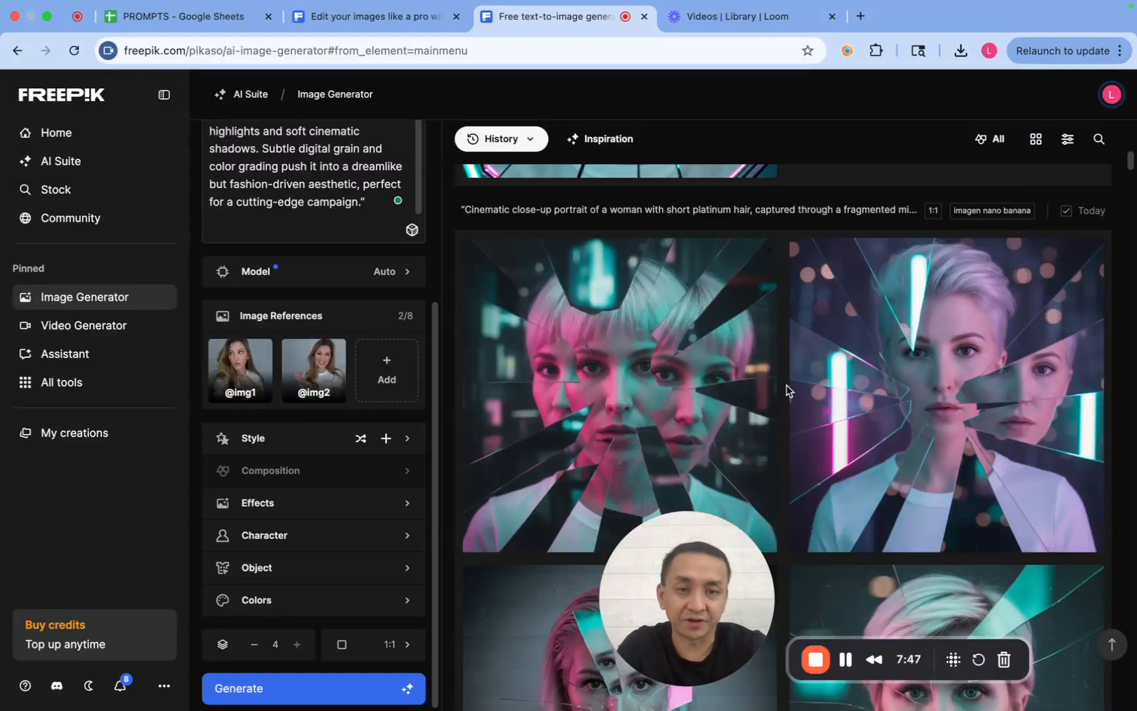
scroll(786, 385, "up", 4)
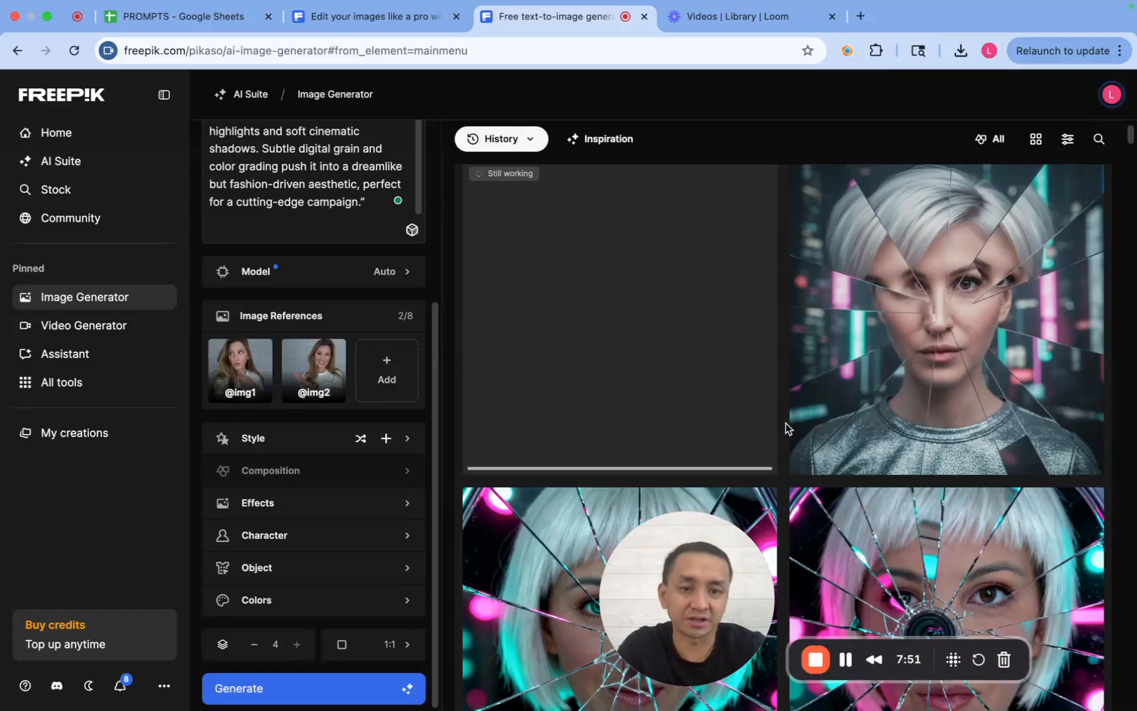
scroll(787, 428, "down", 5)
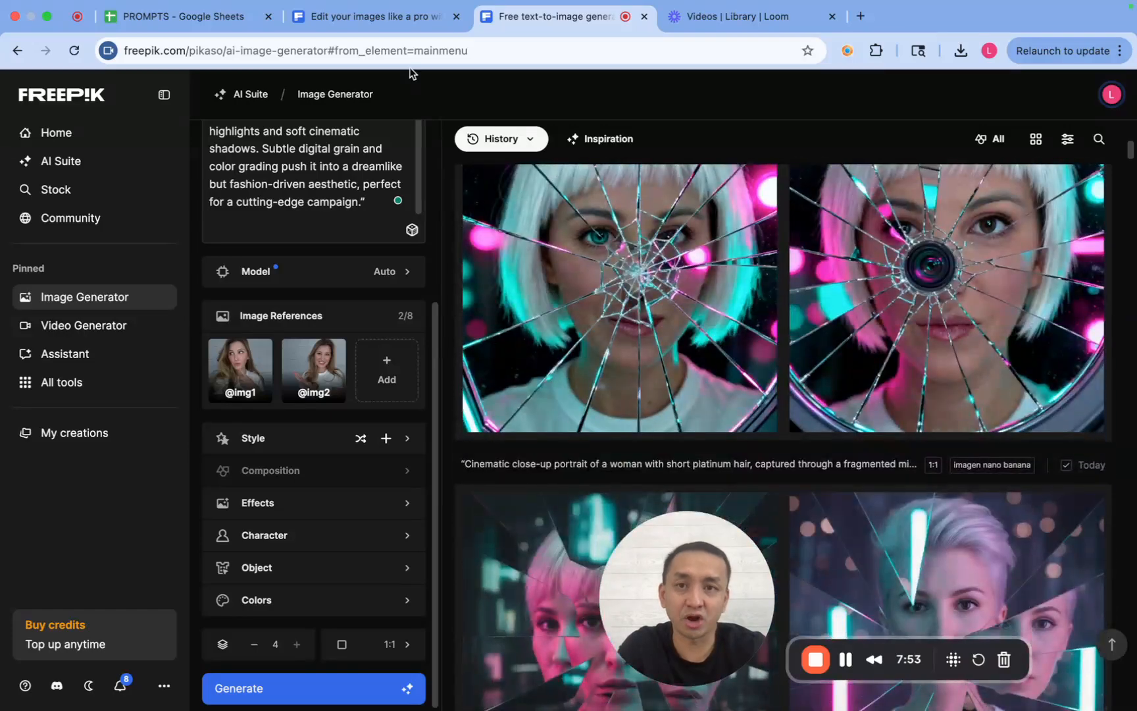
- Copy the fashion editorial prompt from the community image of the woman with daisies and replace the image generator's prompt with it
left_click(376, 21)
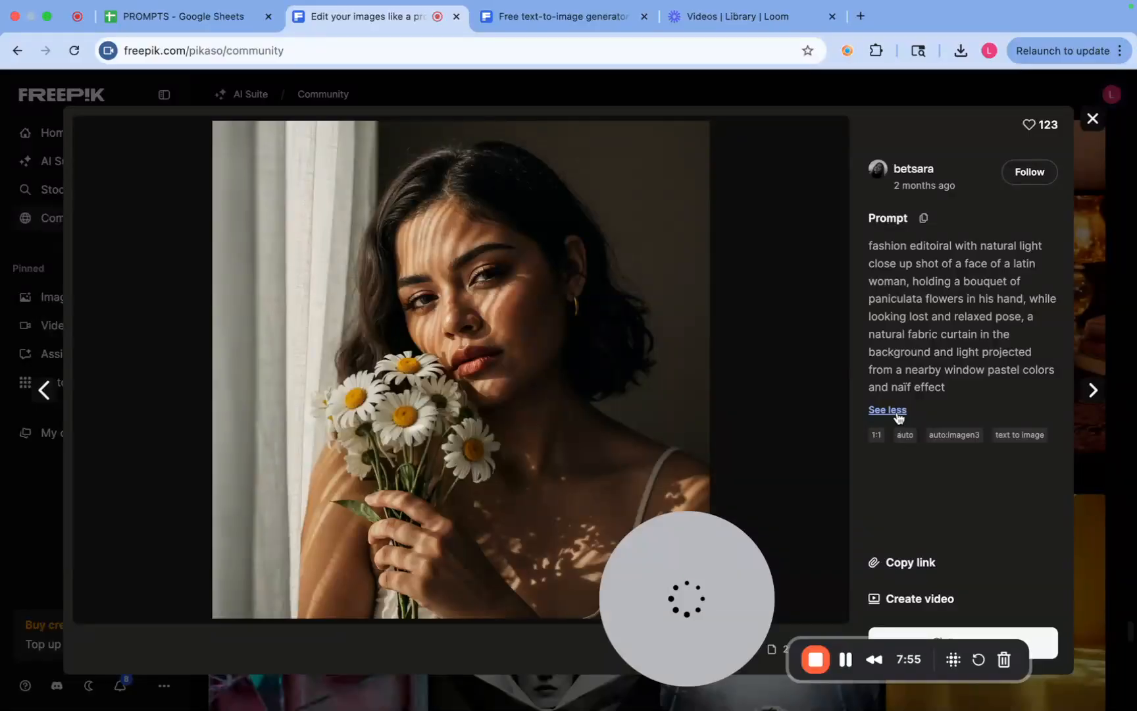
left_click(888, 410)
left_click(923, 218)
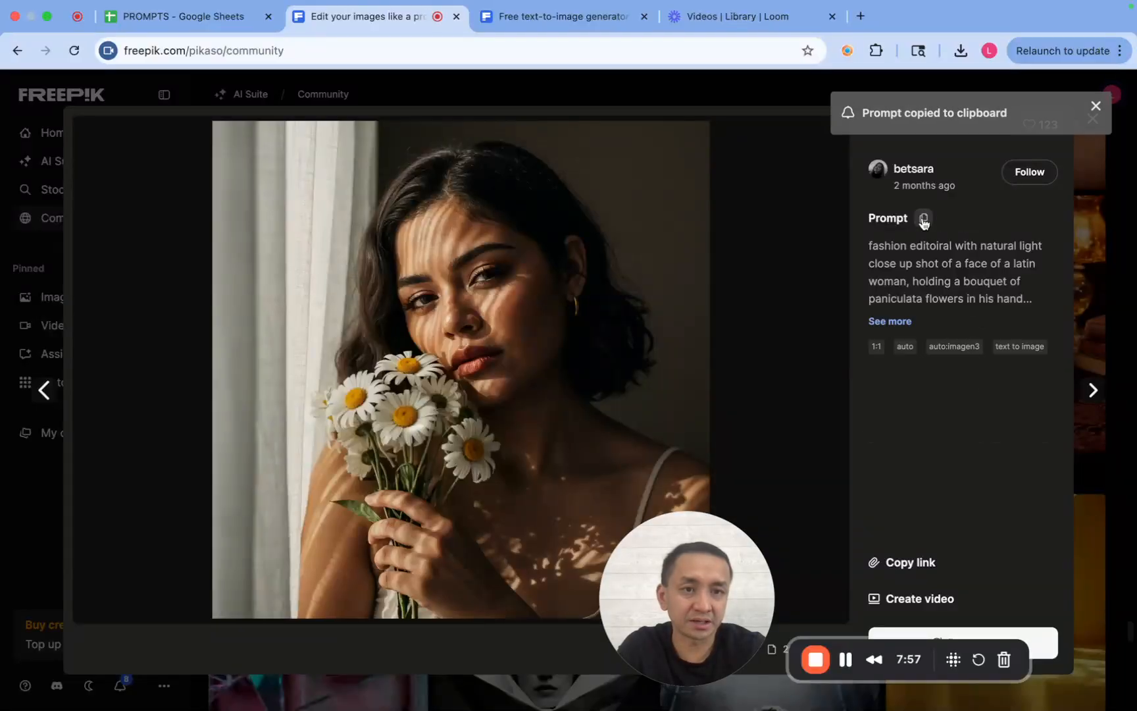
left_click(570, 17)
scroll(332, 217, "up", 3)
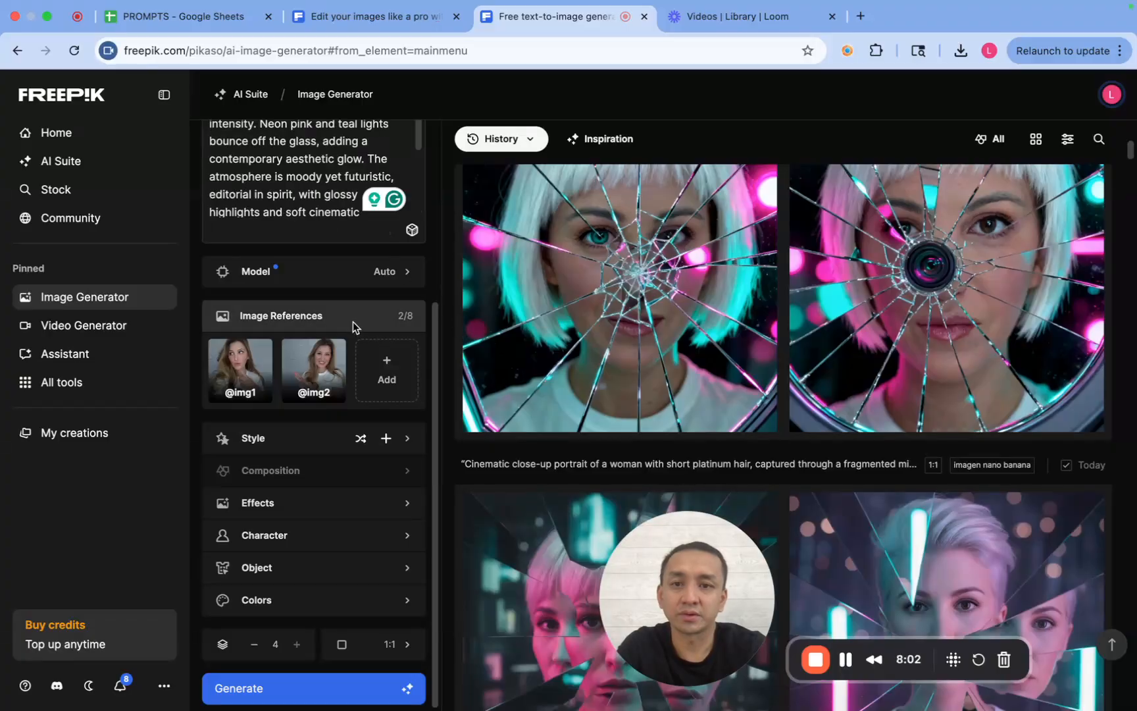
scroll(353, 324, "up", 5)
key("super+a")
key("super+v")
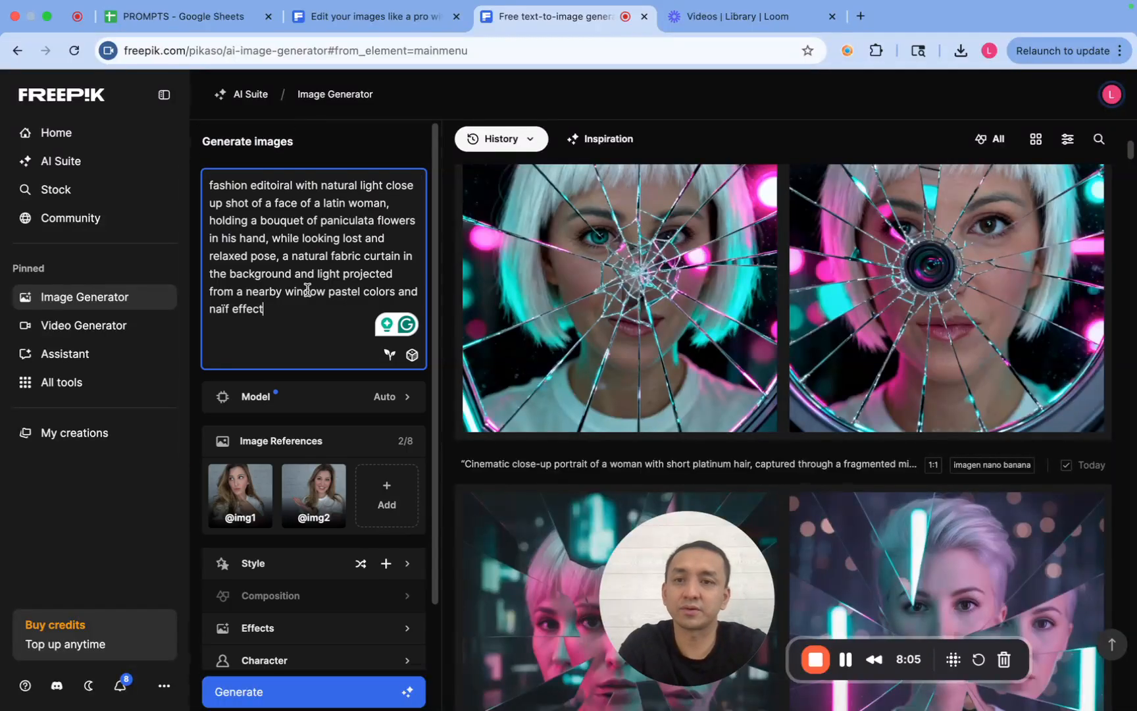
- Switch the model to Google Nano Banana and generate four 1:1 images from the fashion editorial prompt with the two reference photos
left_click(339, 396)
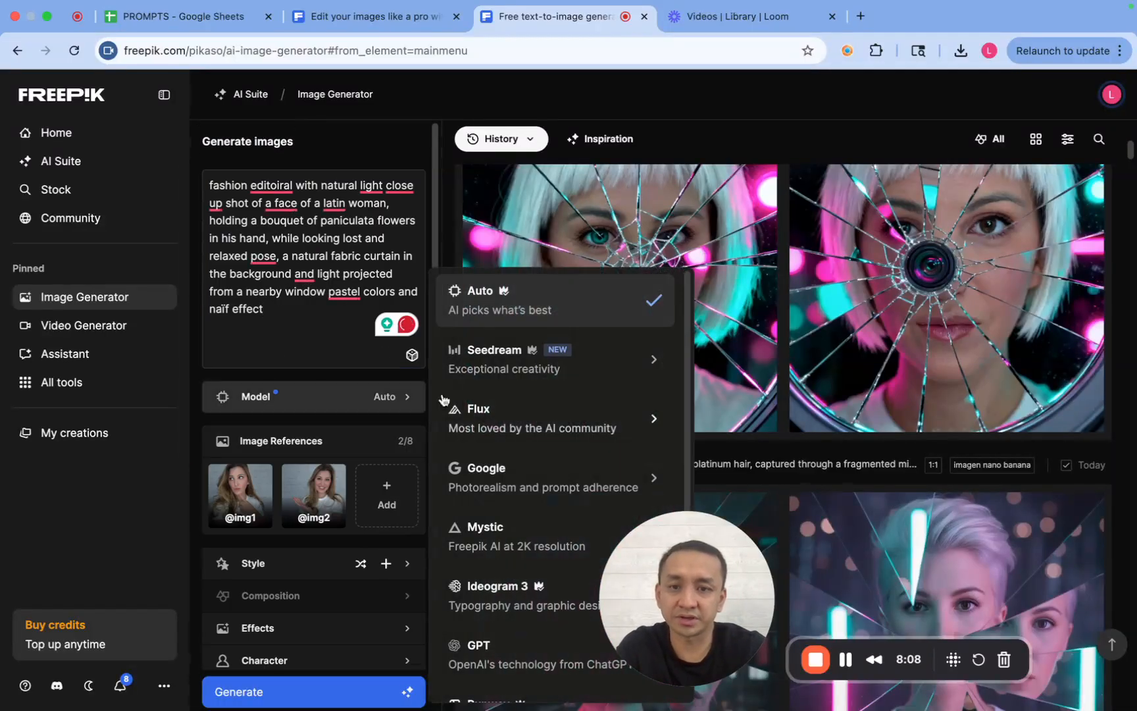
mouse_move(559, 478)
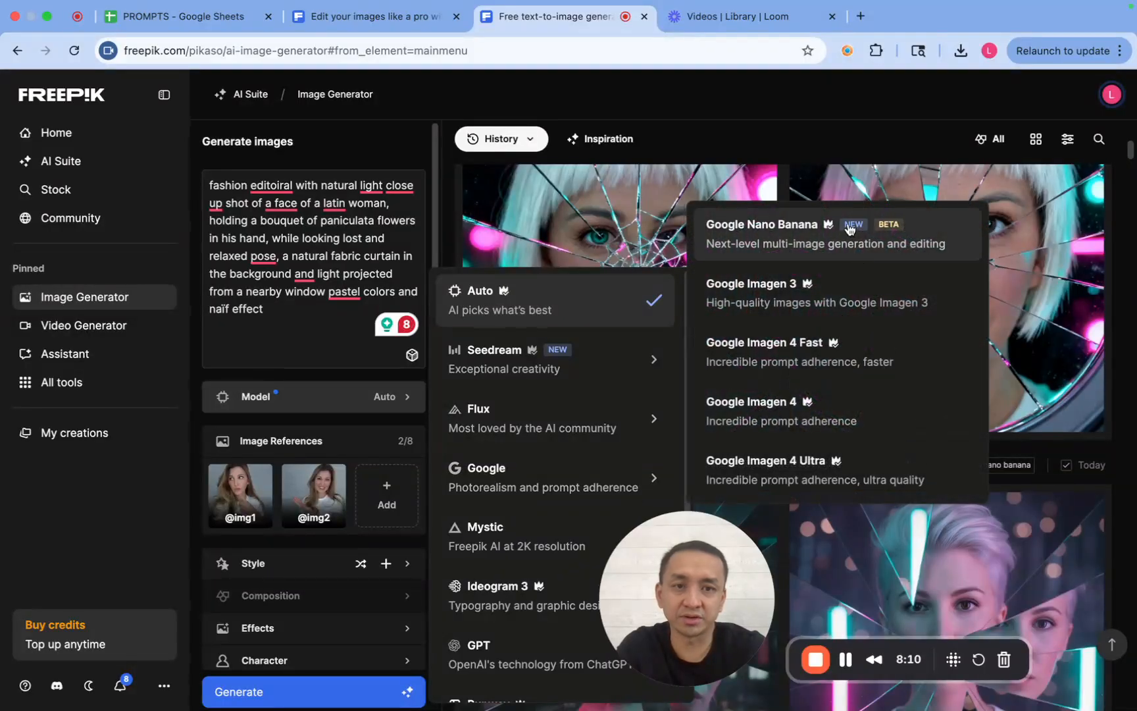
left_click(849, 229)
scroll(313, 421, "down", 2)
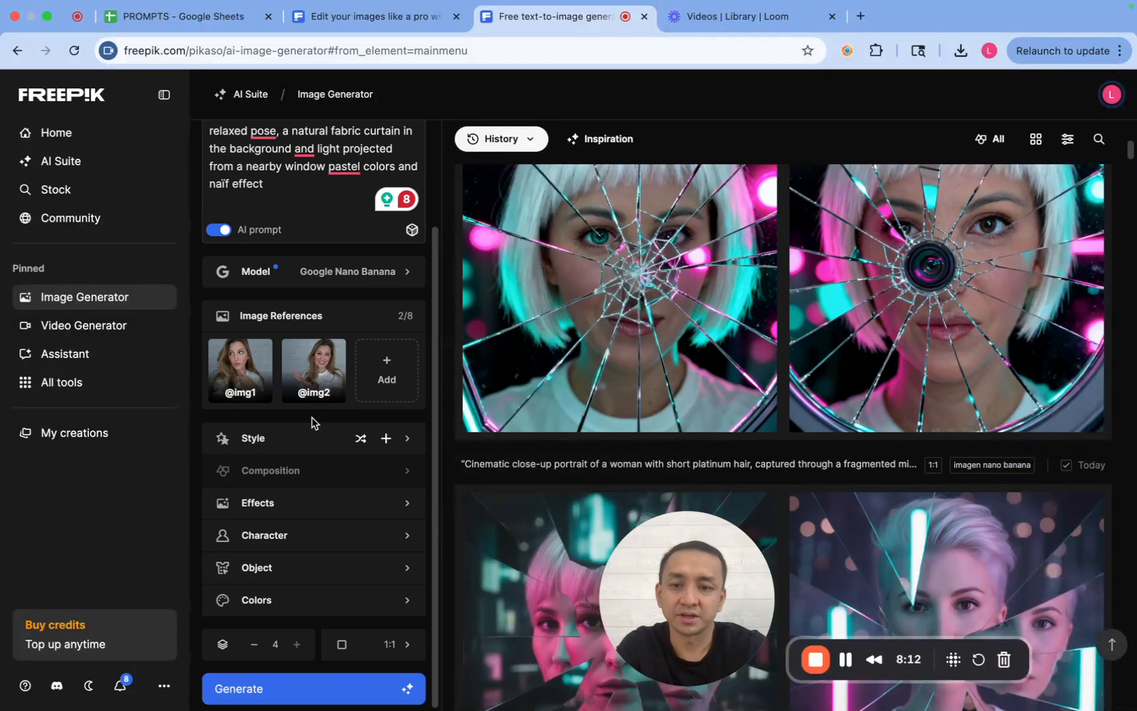
left_click(251, 687)
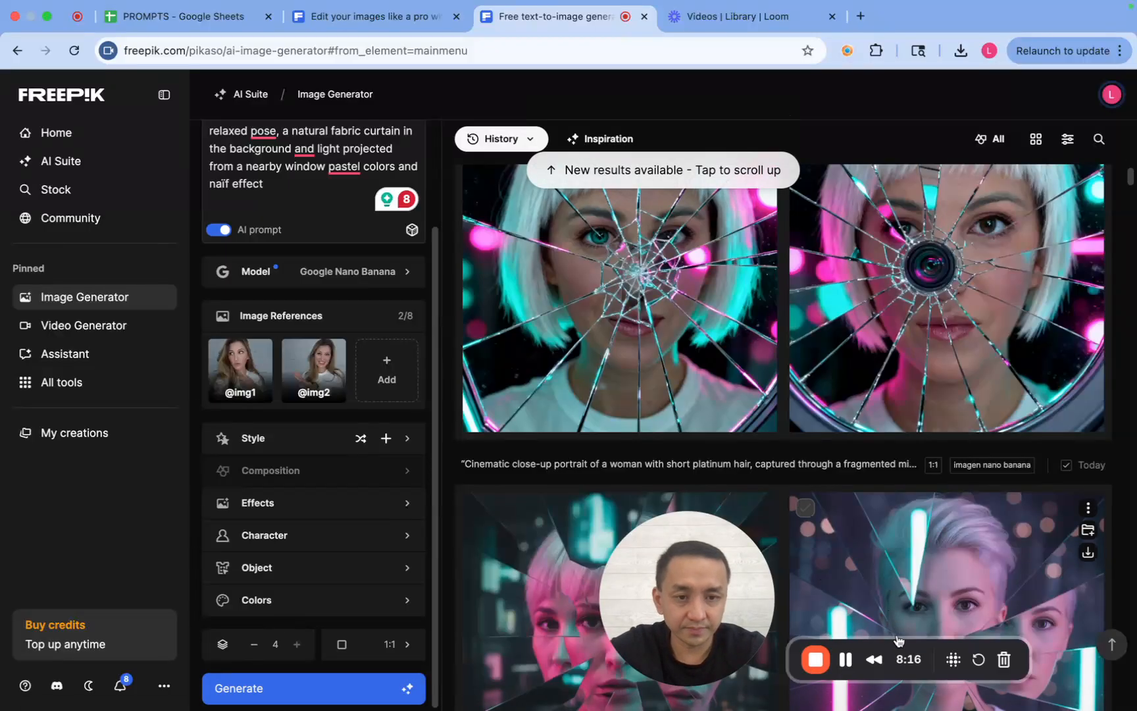
- Examine all four newly generated portraits of the woman holding a paniculata bouquet in front of the curtain
left_click_drag(714, 551, 138, 568)
scroll(781, 443, "up", 15)
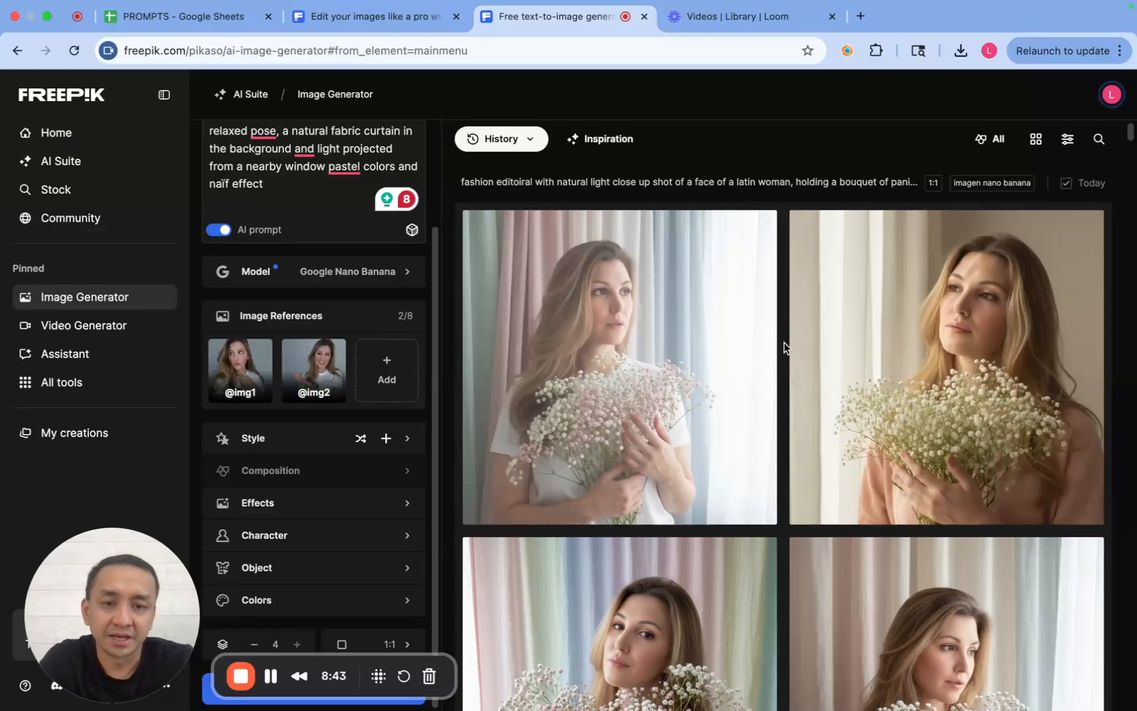
scroll(784, 343, "down", 4)
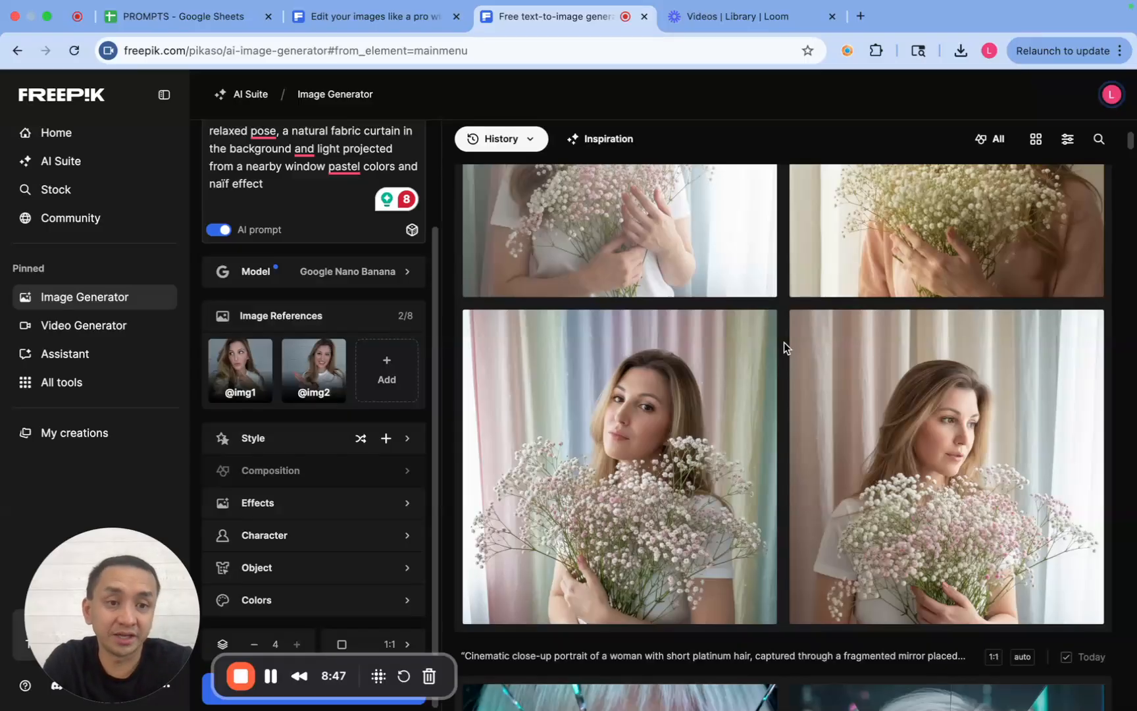
scroll(784, 342, "up", 4)
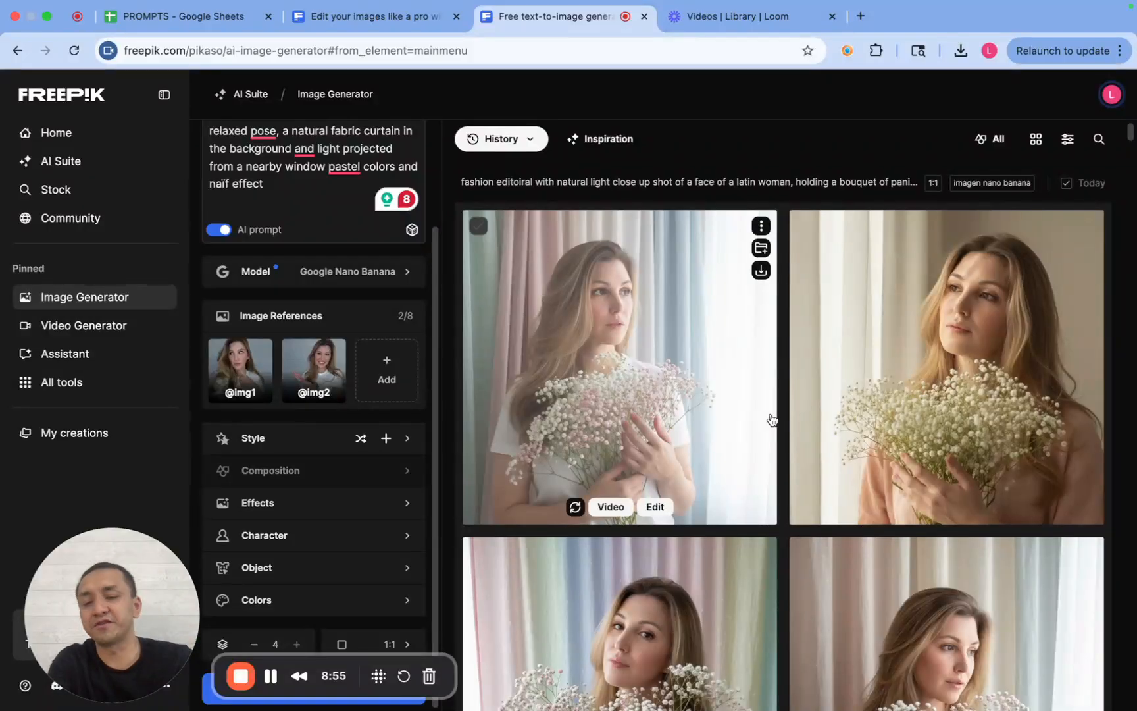
mouse_move(110, 676)
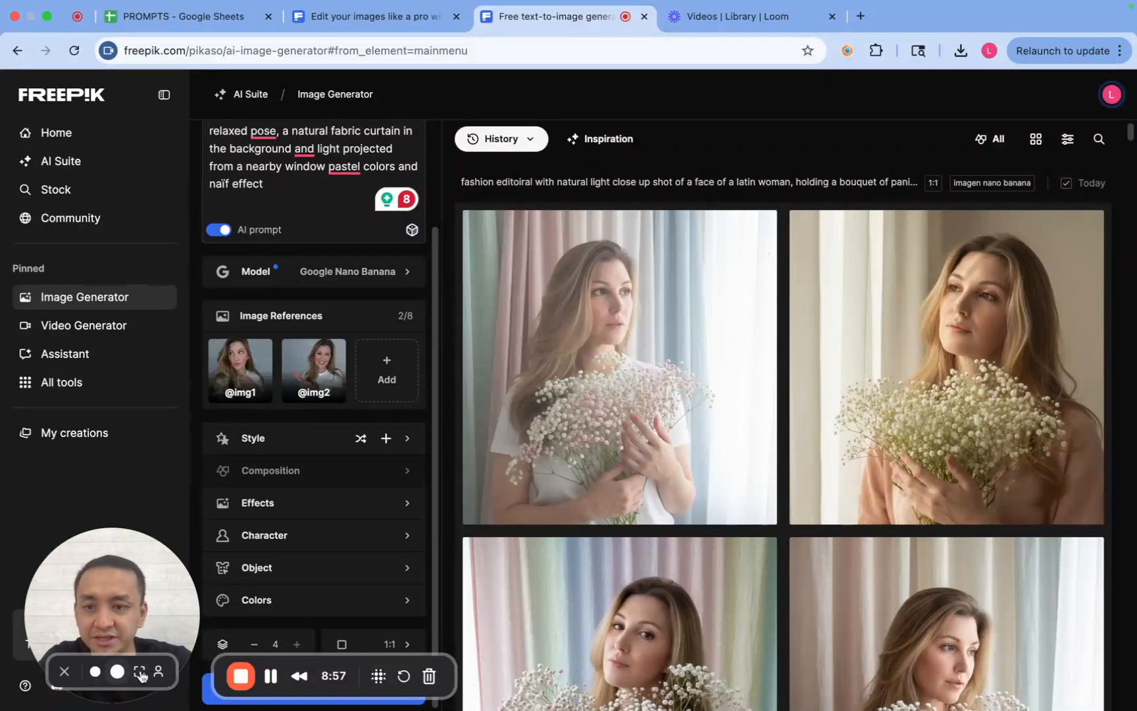
left_click(140, 672)
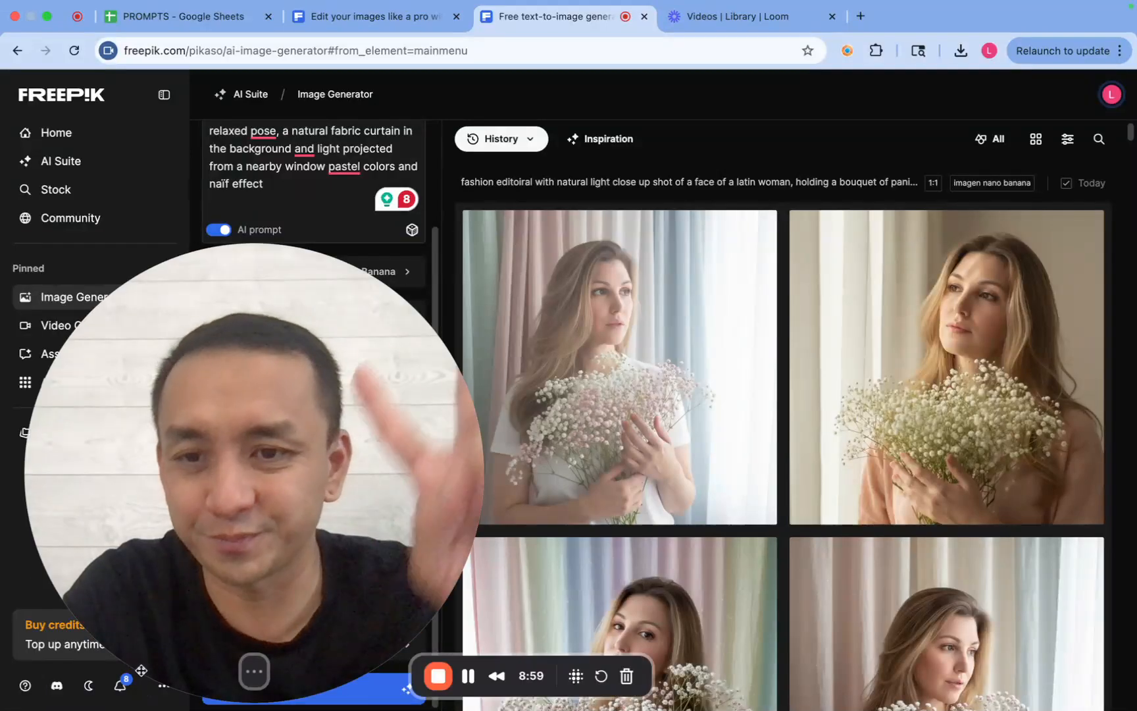